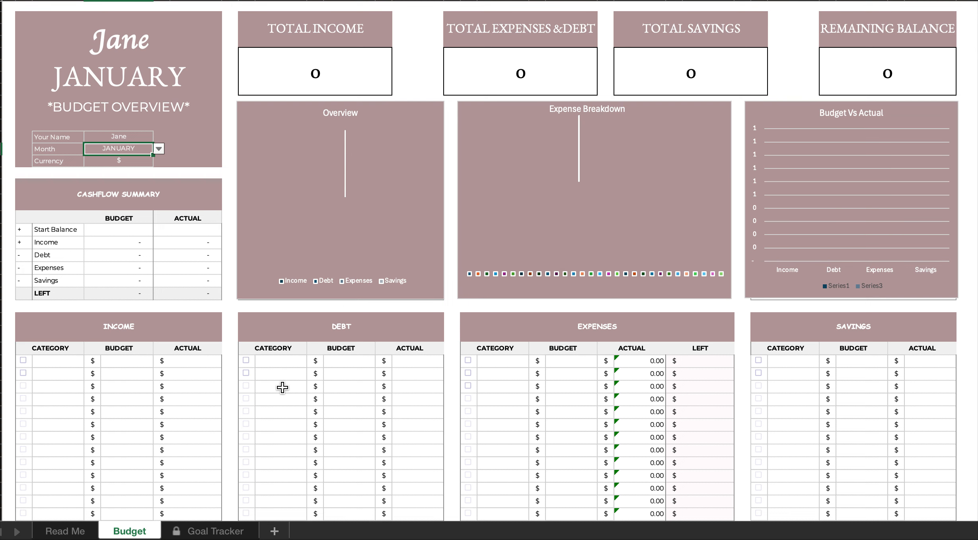
Set the budget sheet's currency to £
click(131, 163)
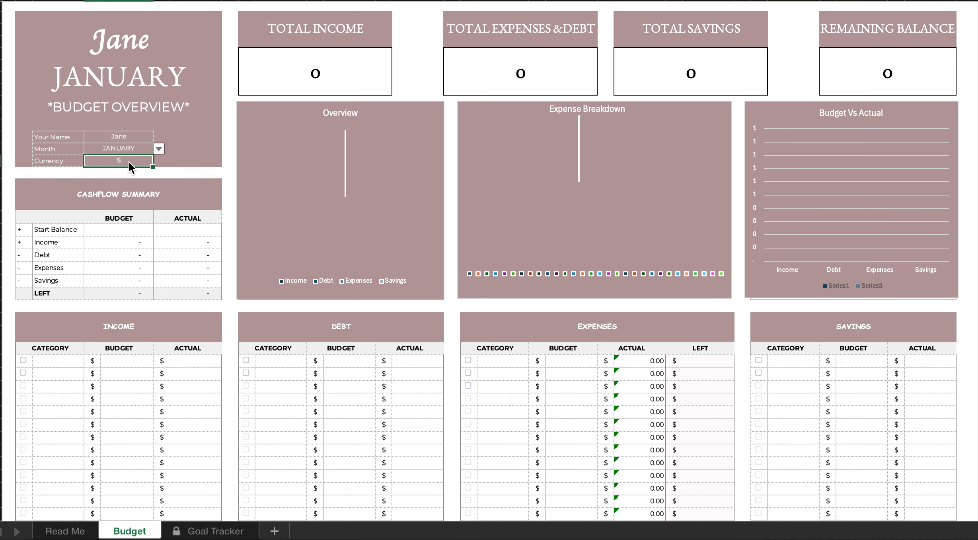
text(£)
click(135, 400)
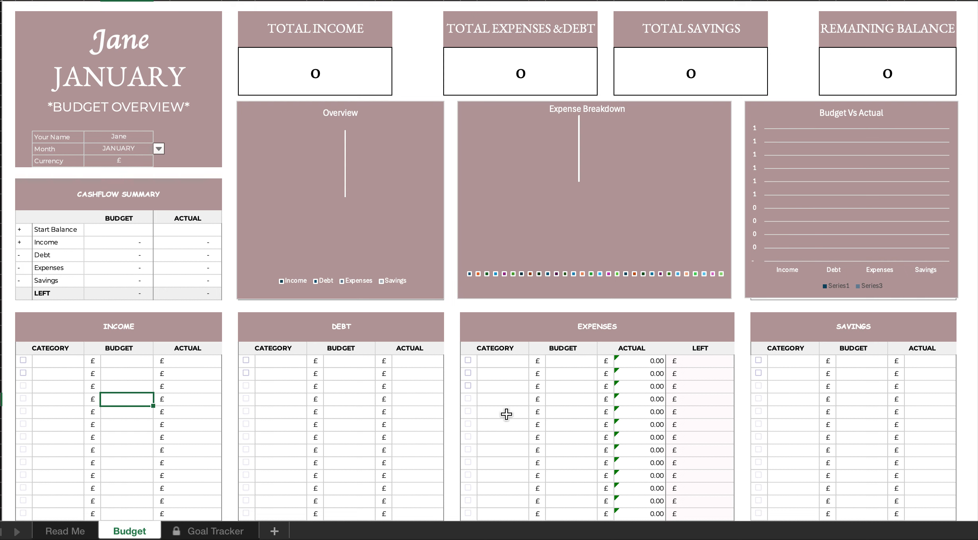
Fill the first income row with the category Salary, tick it, and enter 10000 as both budget and actual
scroll(496, 429, down, 2)
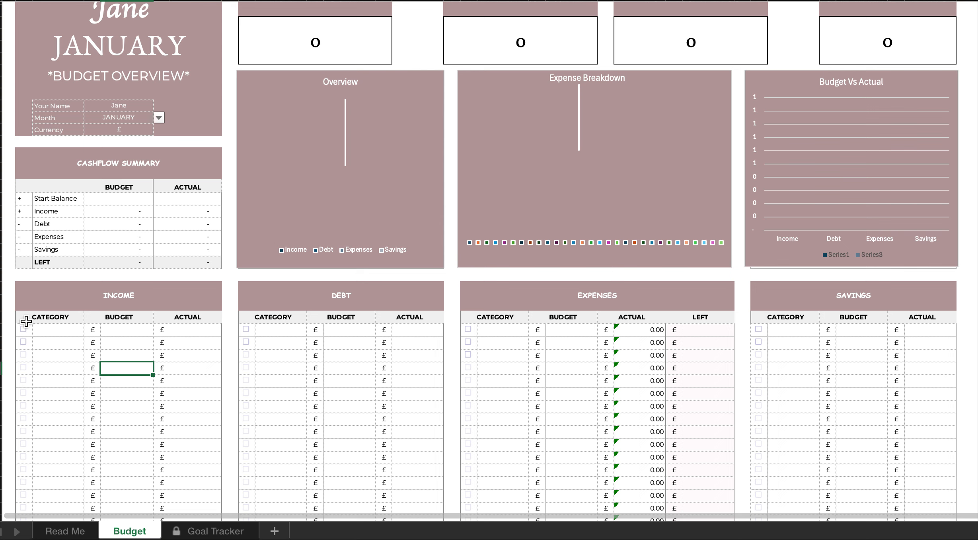
click(52, 331)
click(24, 329)
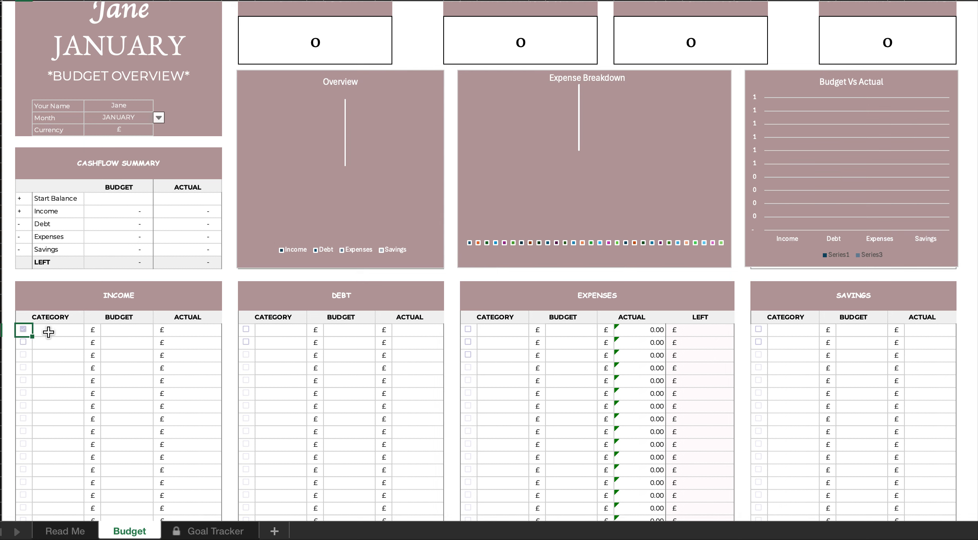
click(66, 335)
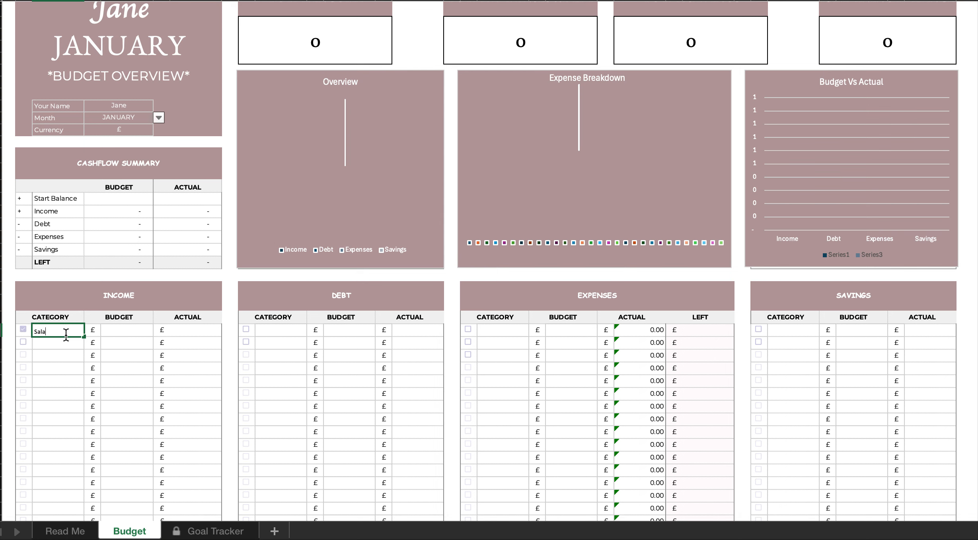
click(136, 330)
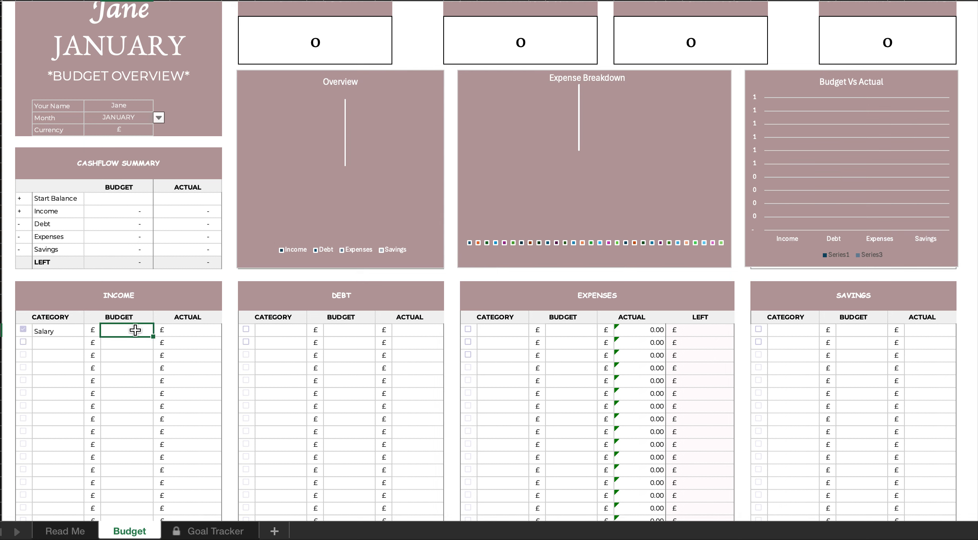
text(100)
click(186, 331)
text(10000)
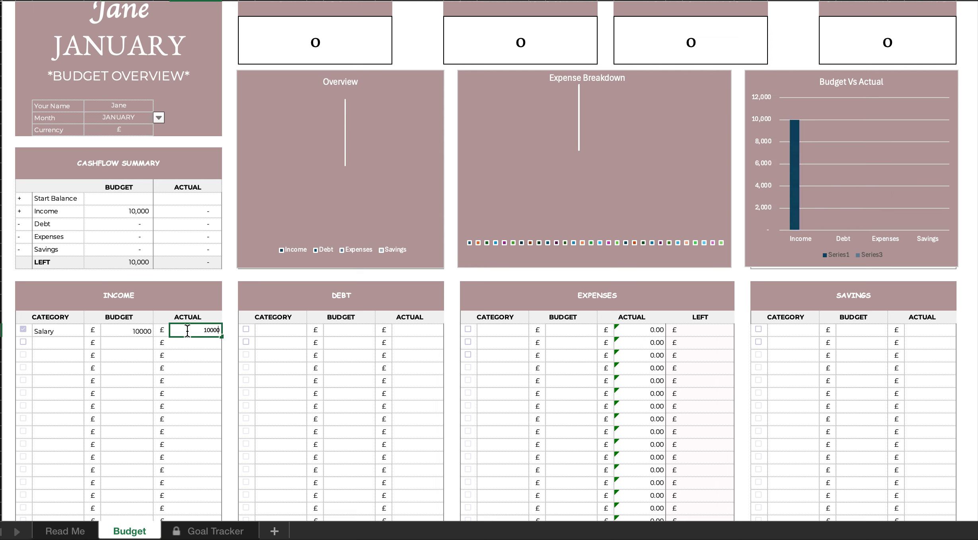
click(212, 354)
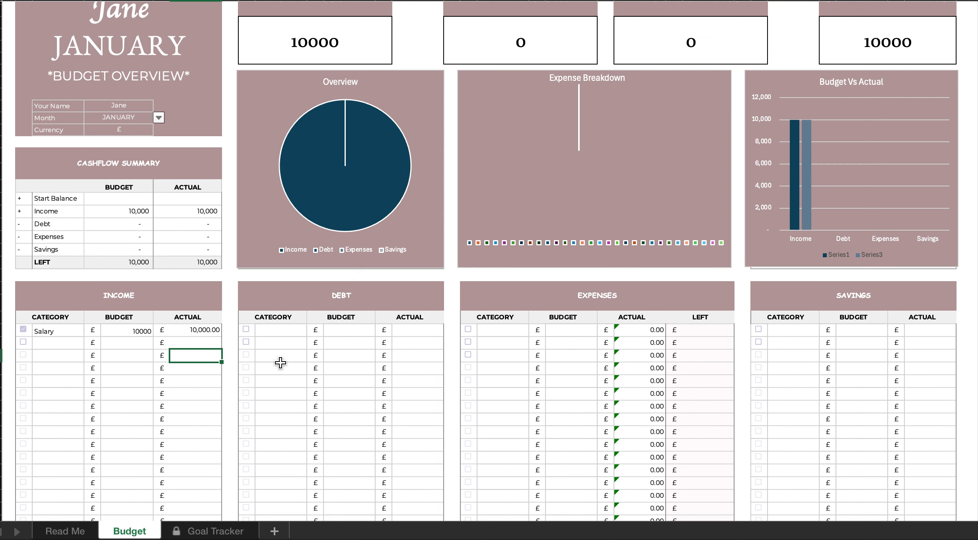
Fill the first debt row with the category Car loan, tick it, and enter 500 as both budget and actual
scroll(281, 363, up, 1)
scroll(281, 362, up, 2)
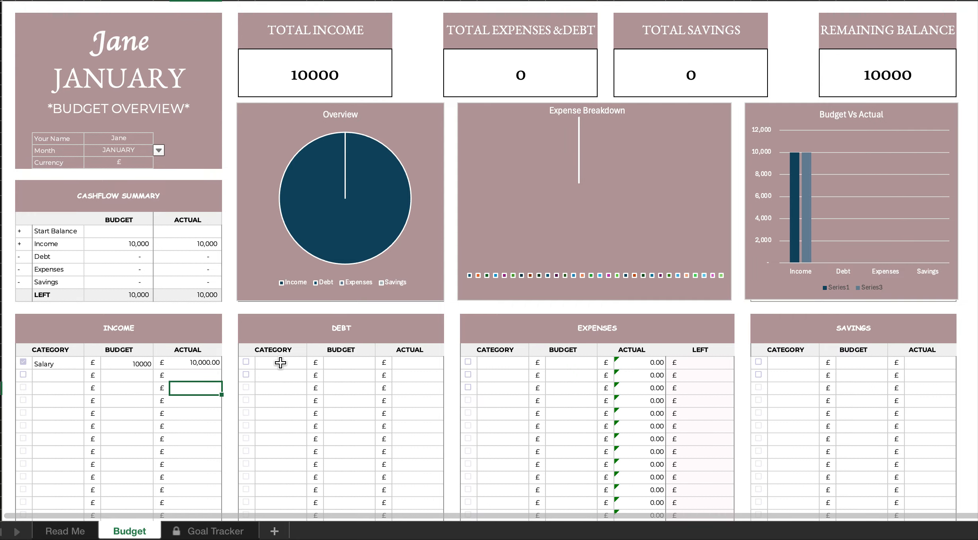
click(281, 363)
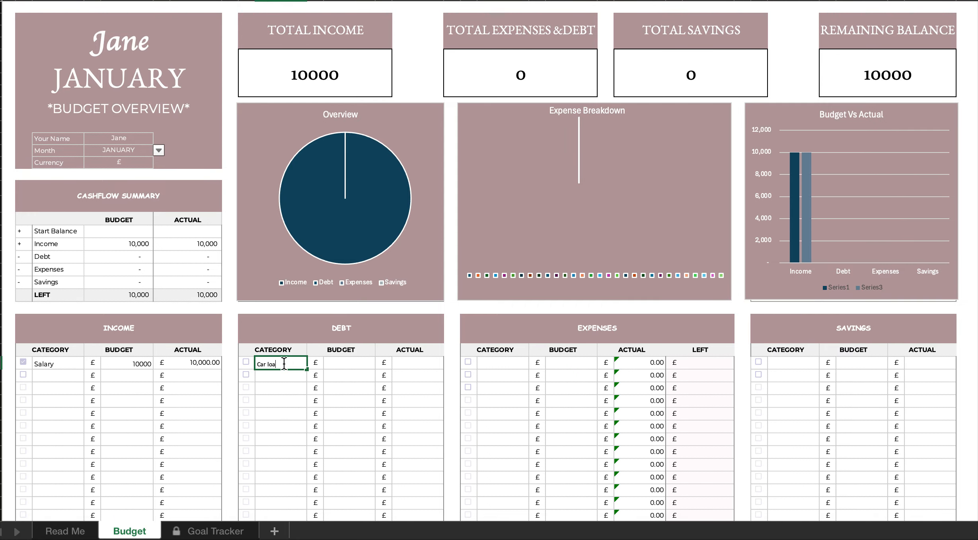
click(246, 362)
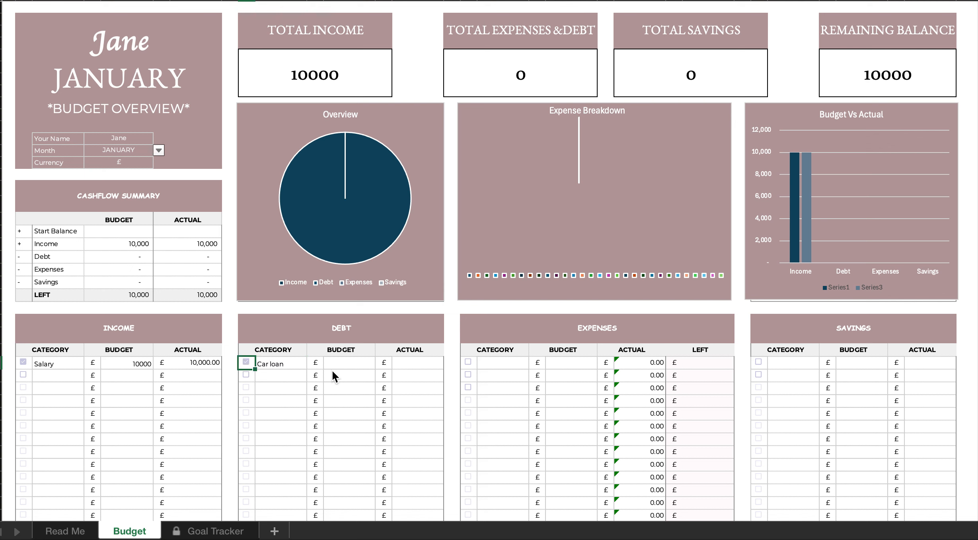
click(349, 363)
text(500)
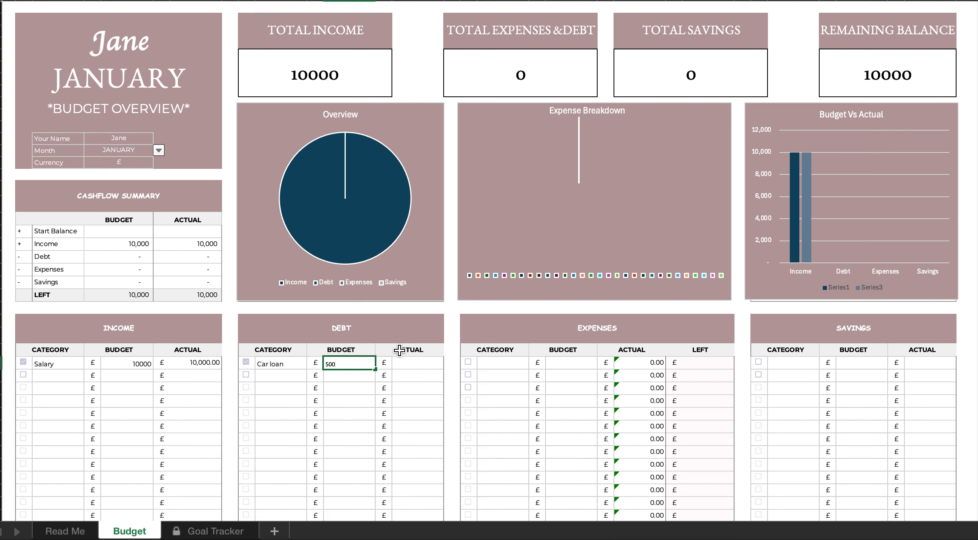
click(421, 360)
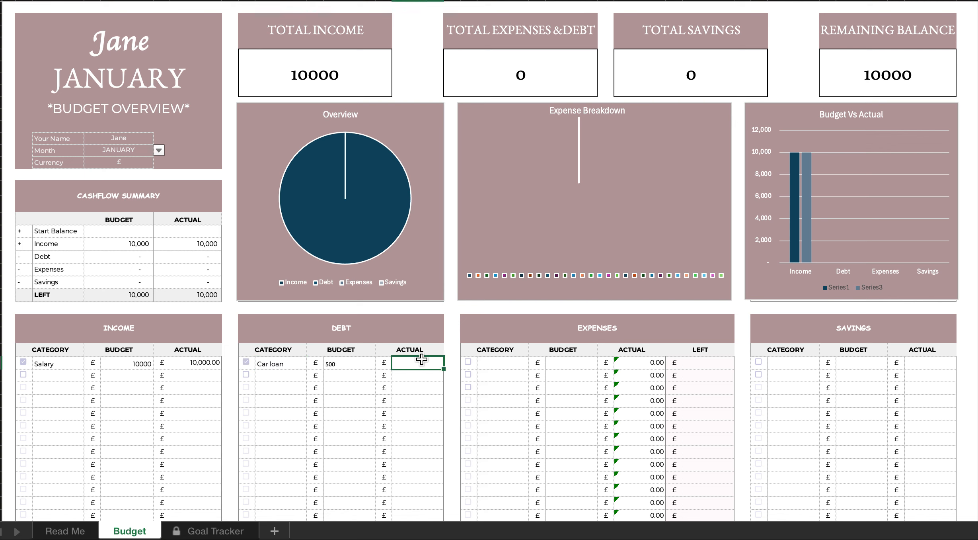
text(500)
click(419, 388)
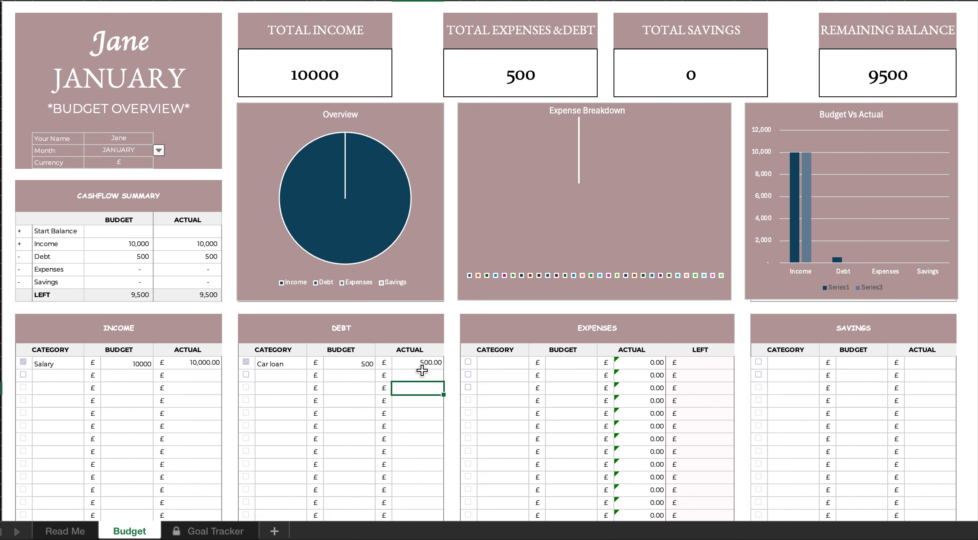
Add a Credit card entry in the second debt row with a budget of 1500 and an actual amount of 1000
click(283, 375)
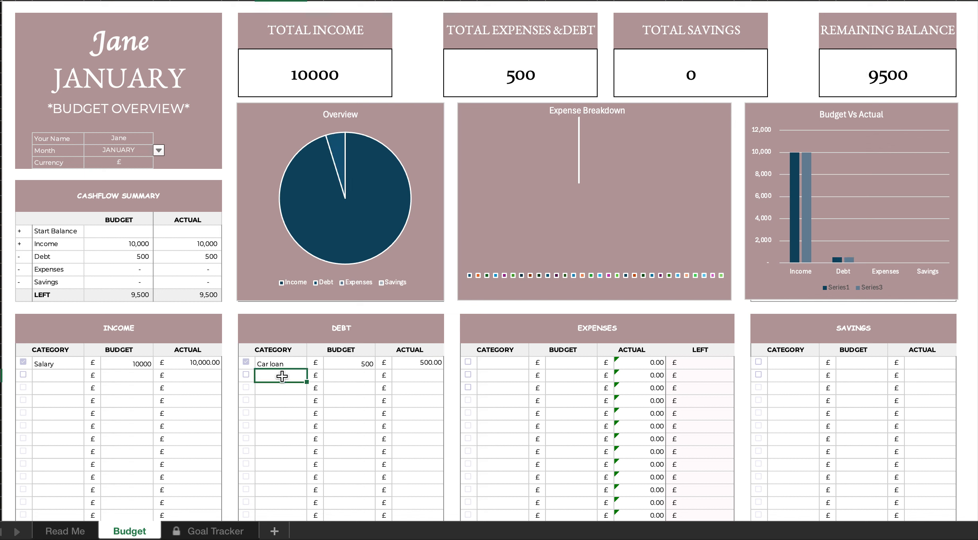
text(Credit card)
click(345, 375)
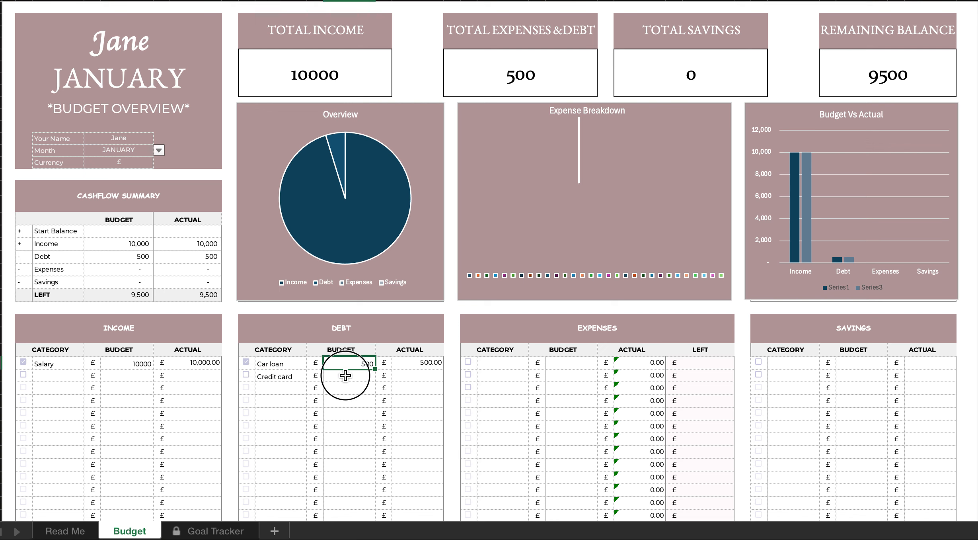
text(1500)
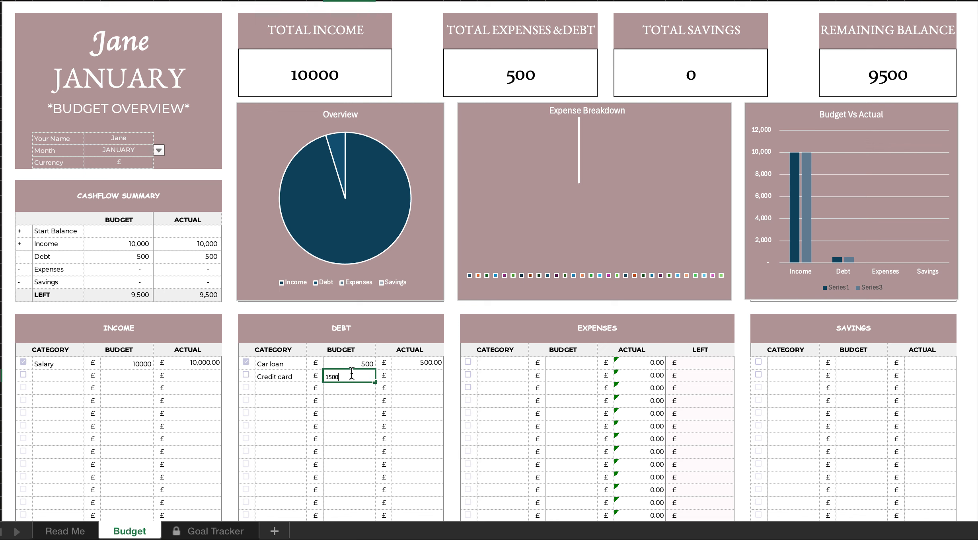
click(429, 378)
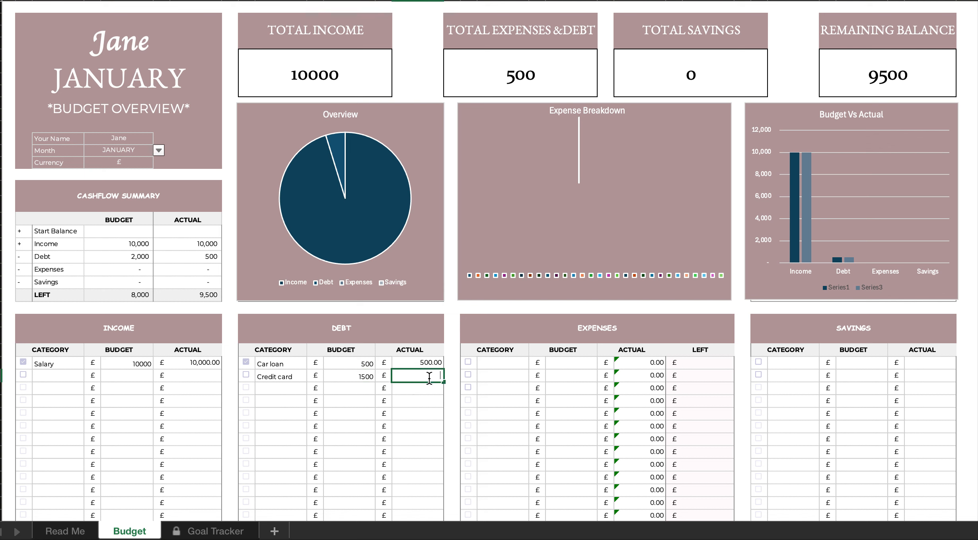
text(1,00)
text(000)
click(420, 402)
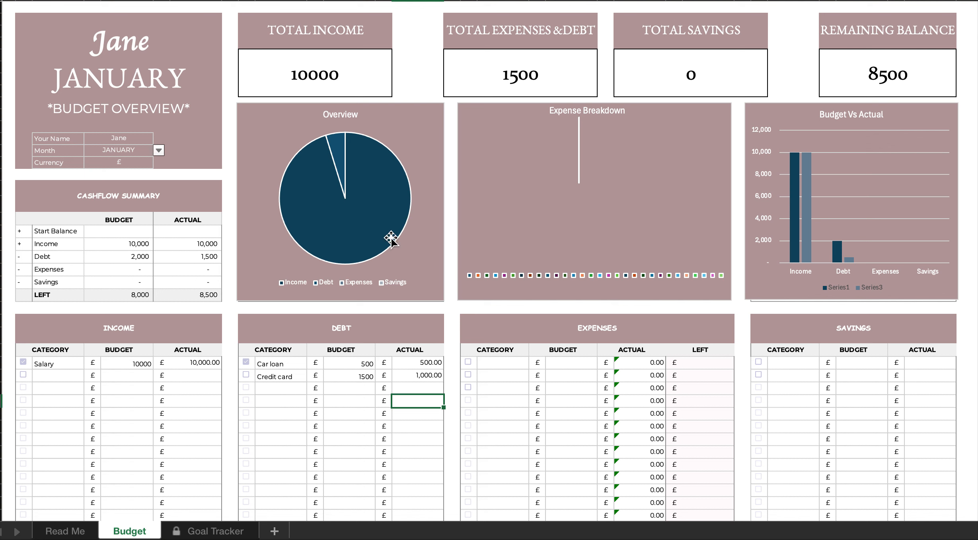
Add Insurance as the first expense category with a budget of 300
click(505, 376)
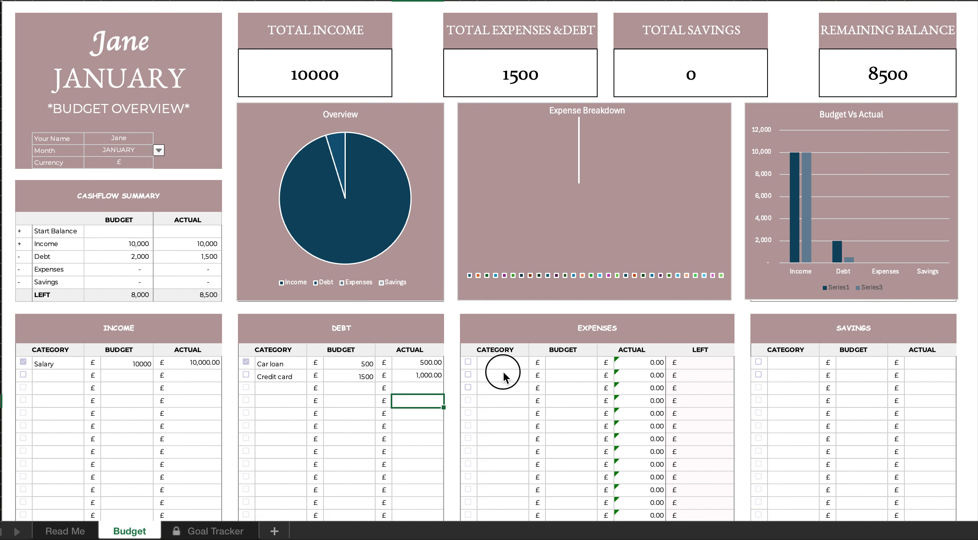
click(502, 362)
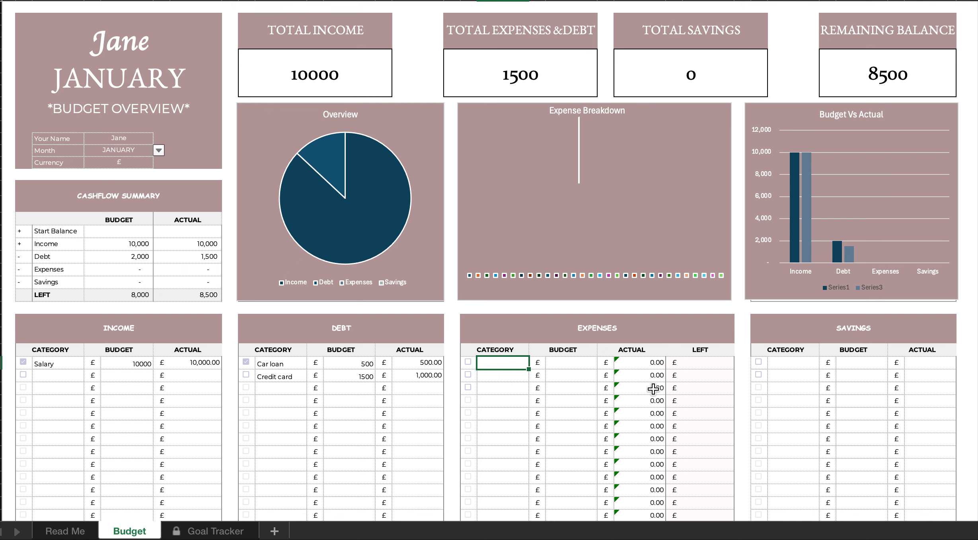
scroll(654, 398, down, 4)
scroll(653, 400, down, 8)
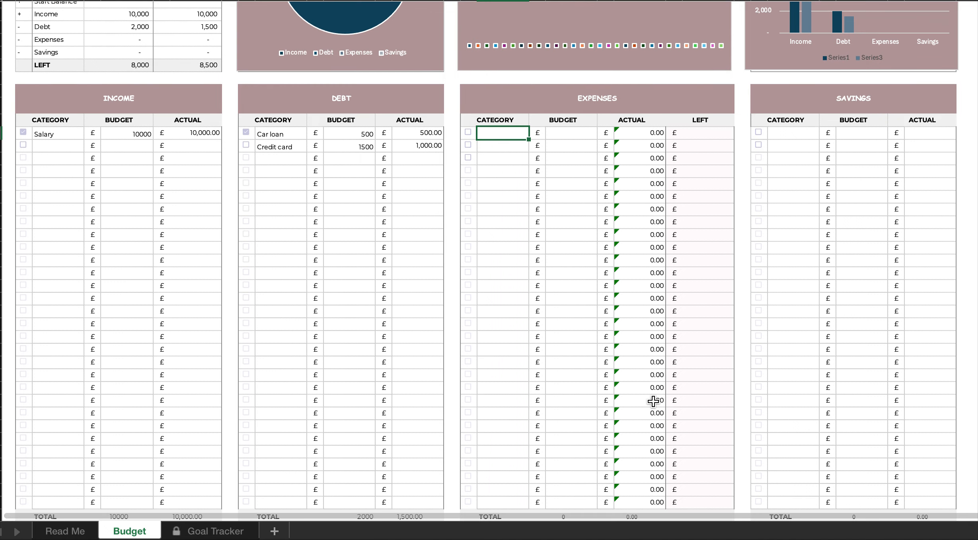
scroll(654, 401, down, 3)
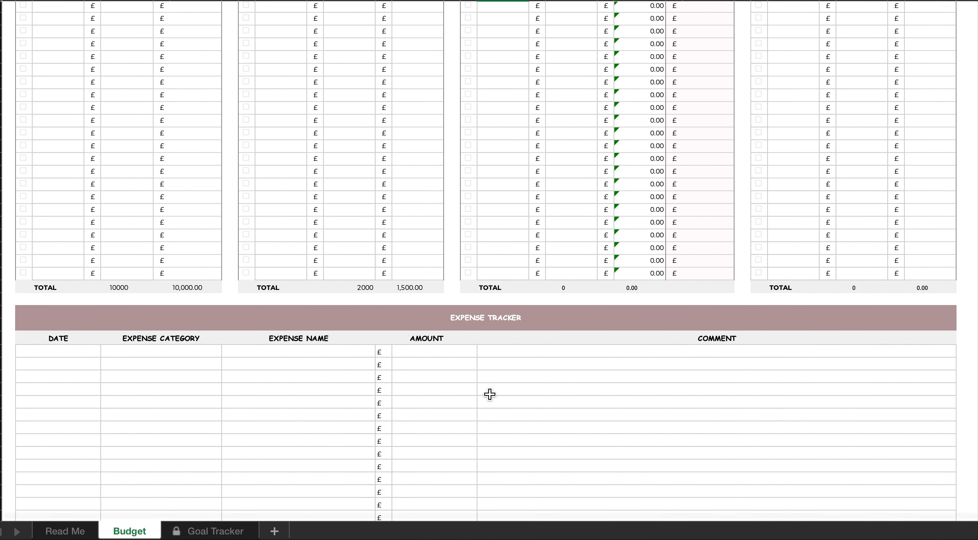
scroll(490, 394, up, 6)
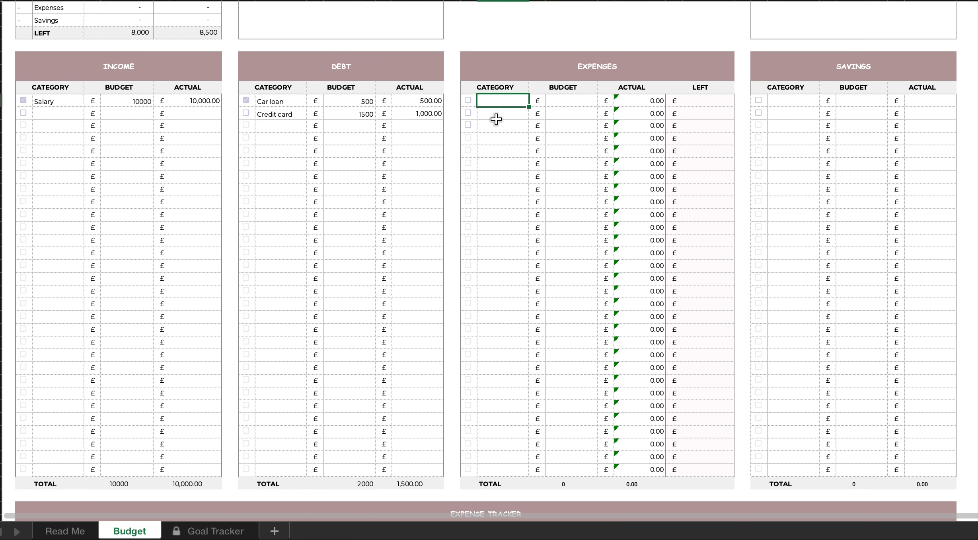
scroll(496, 119, up, 1)
text(ance)
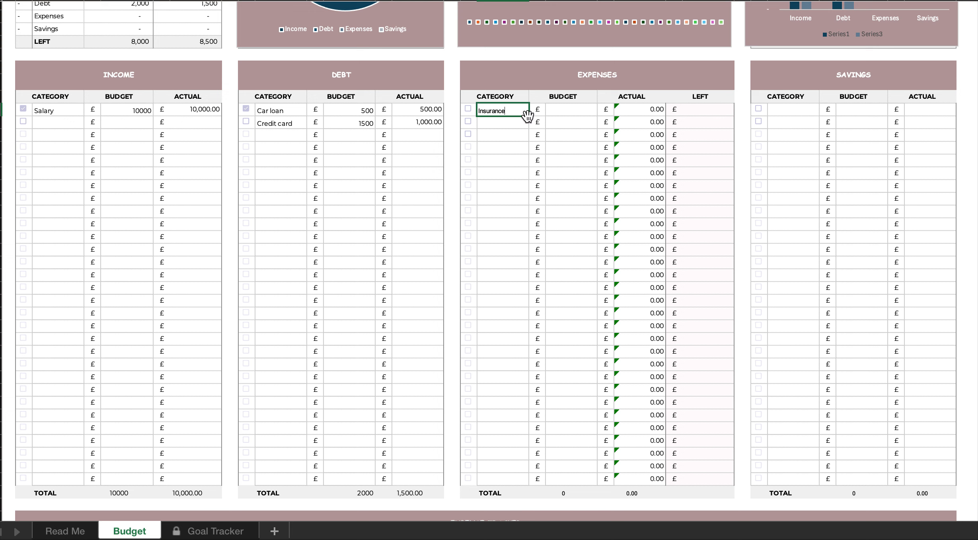
click(558, 110)
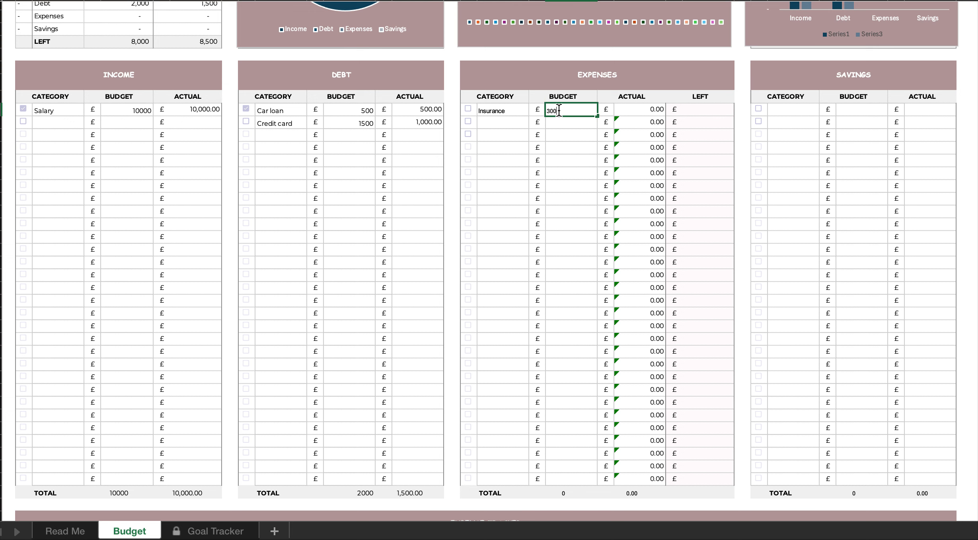
click(576, 145)
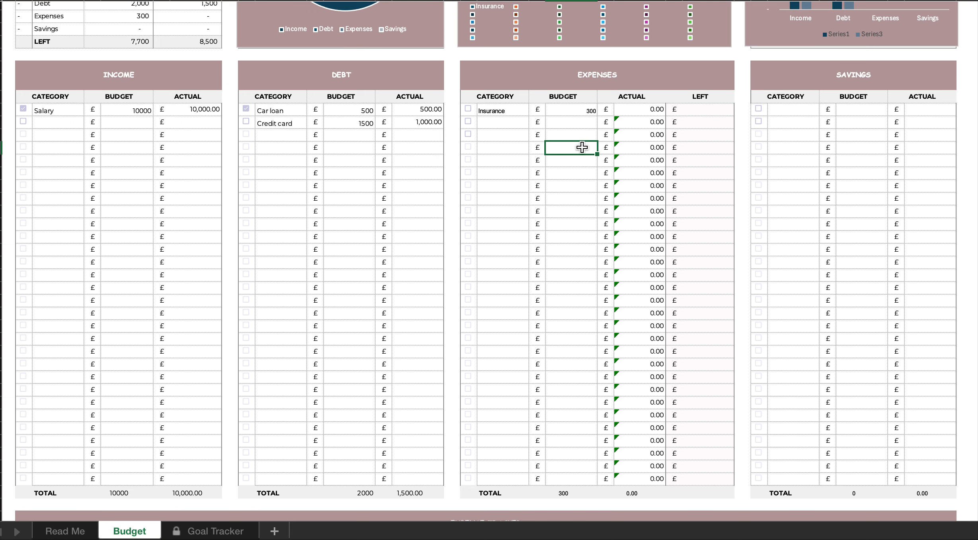
Log an expense in the first Expense Tracker row: date 02/01/2026, category Insurance, name Medical, amount 150
scroll(566, 275, down, 5)
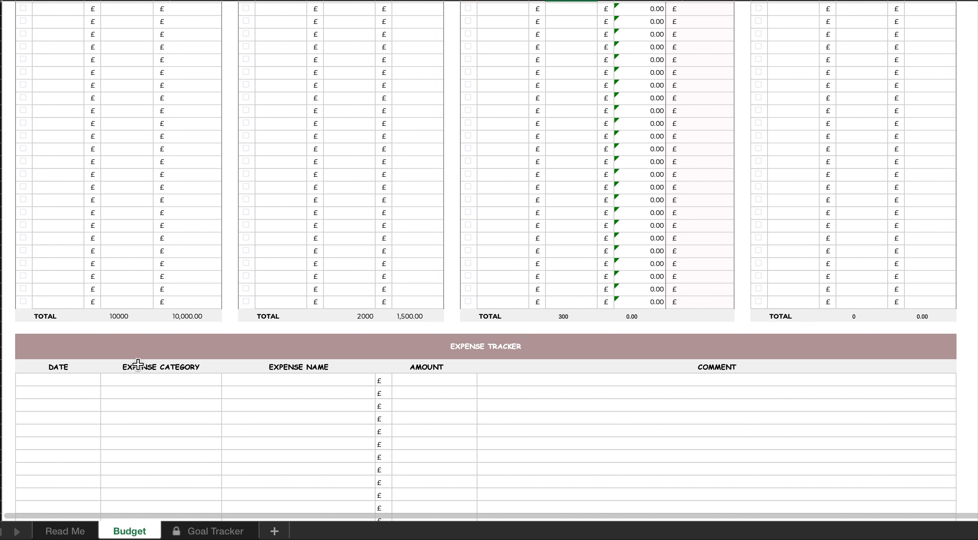
click(77, 381)
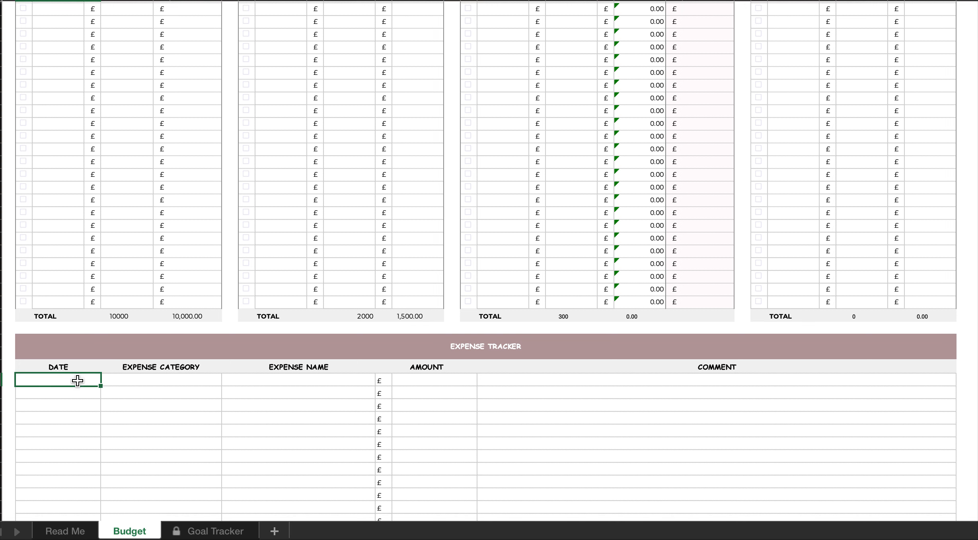
text(02/01/2026)
click(170, 382)
click(227, 380)
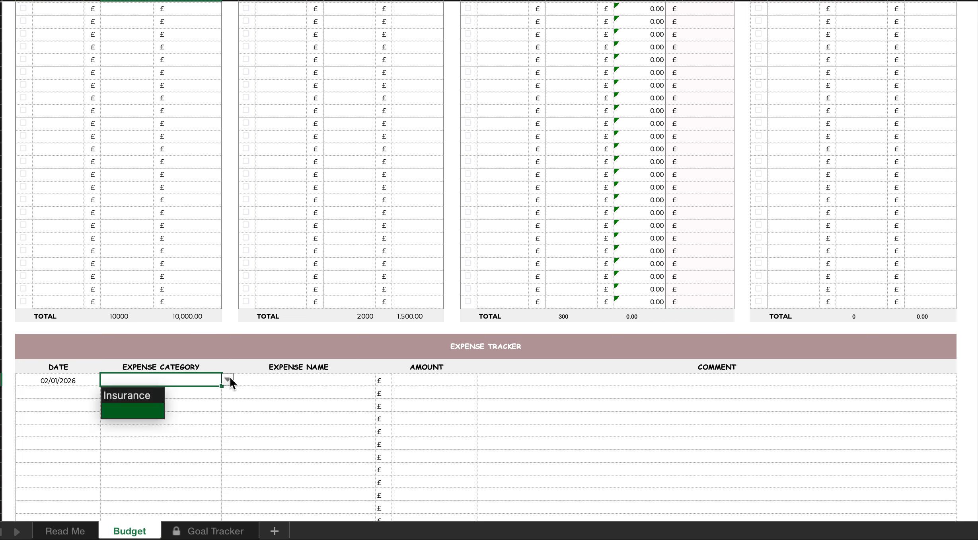
click(158, 401)
click(277, 377)
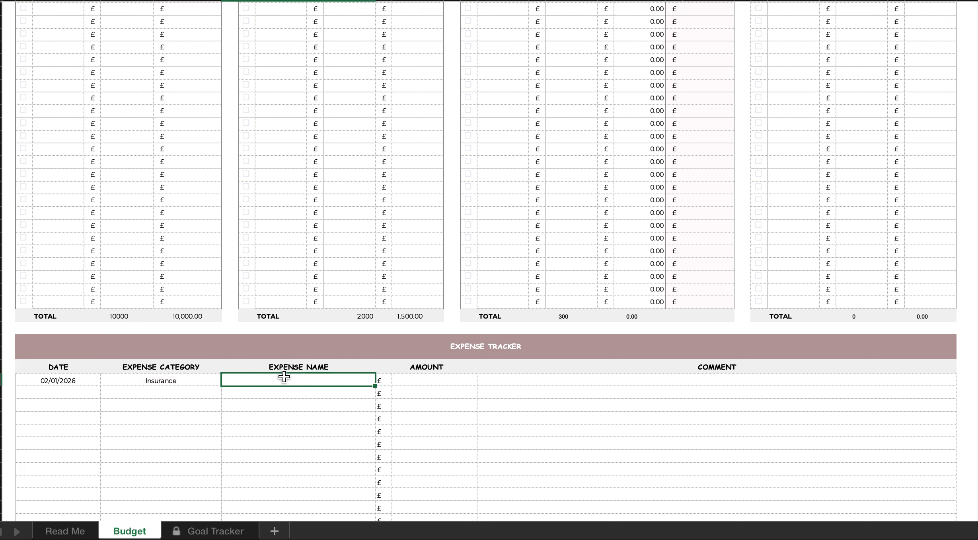
text(Medical)
click(411, 379)
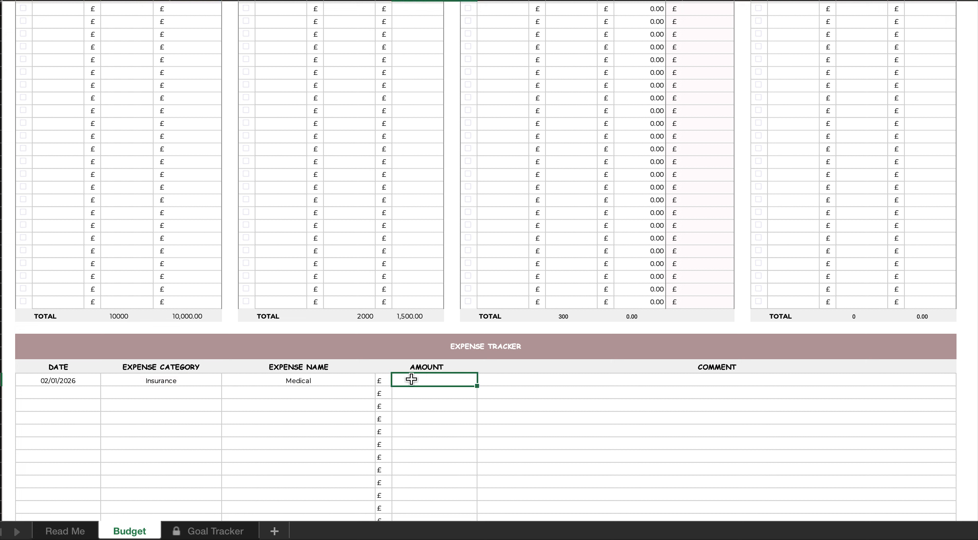
text(150)
click(423, 403)
Review the cashflow summary, the charts and the Expenses table for the effect of the logged expense
scroll(528, 264, down, 4)
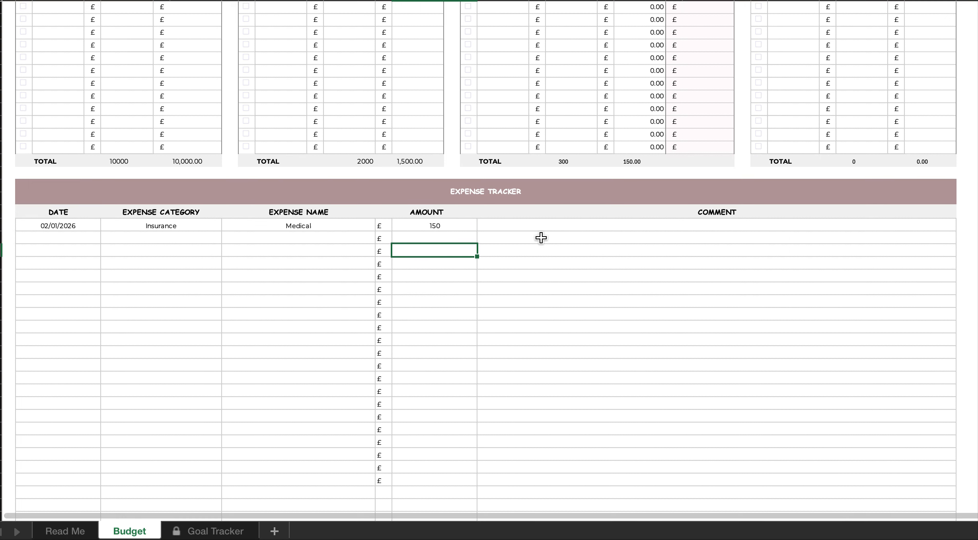
scroll(541, 236, up, 15)
scroll(530, 276, up, 1)
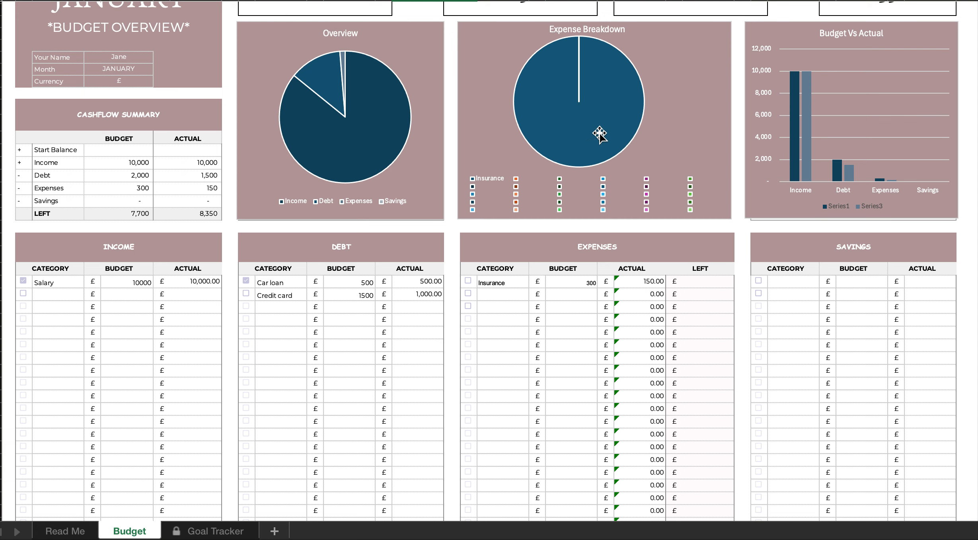
scroll(515, 327, down, 5)
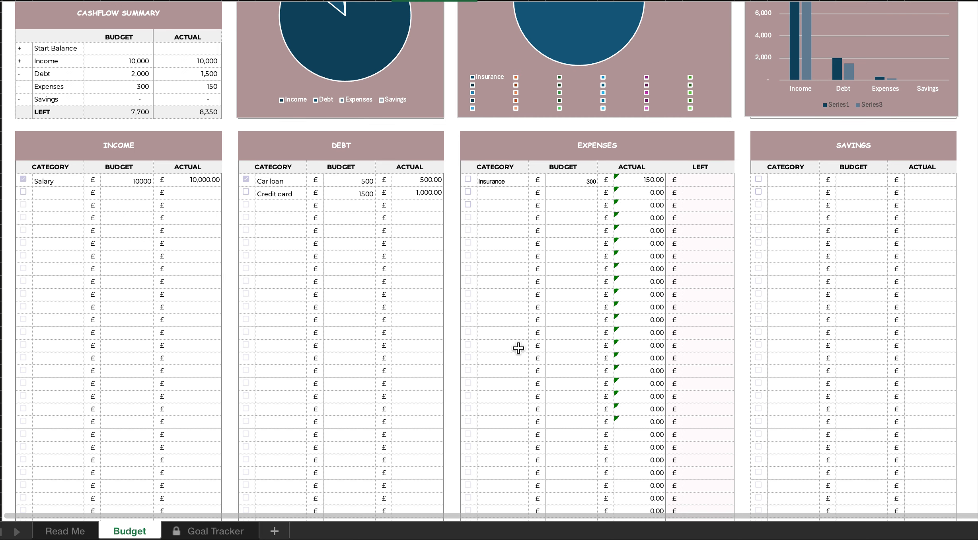
Add Housing as the second expense category with a budget of 4000
click(504, 195)
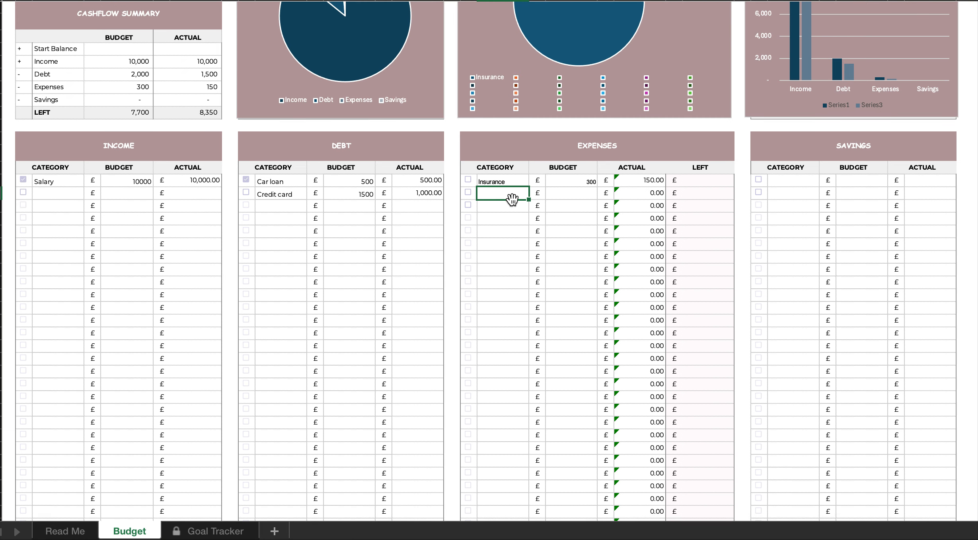
click(574, 193)
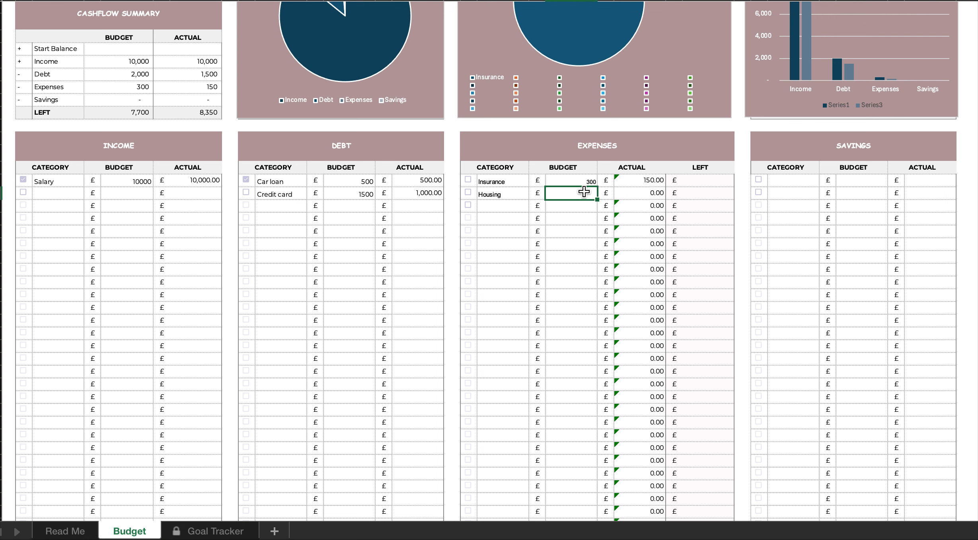
text(4000)
click(516, 255)
Log an expense in the second Expense Tracker row: date 03/01/2026, category Housing, name Rent, amount 1500
scroll(511, 329, down, 5)
scroll(513, 335, down, 6)
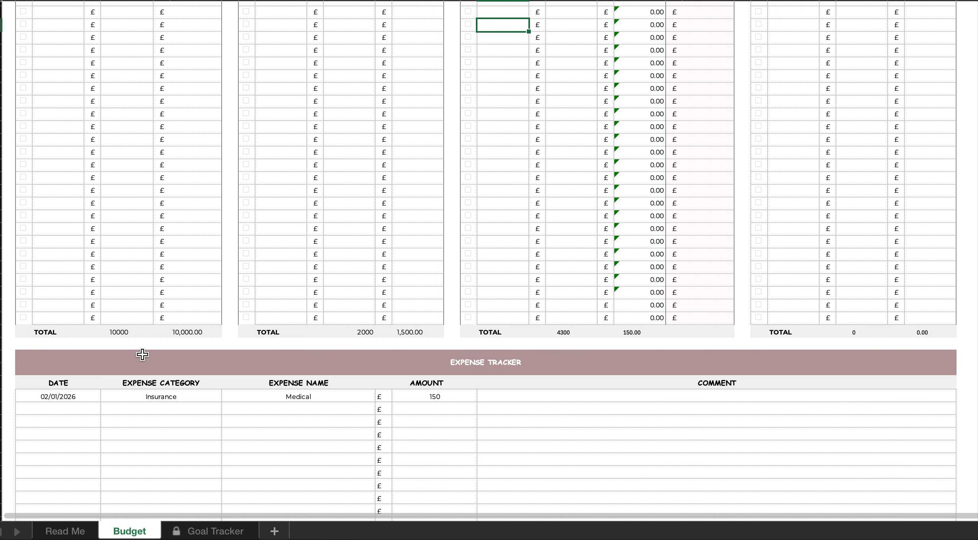
click(77, 407)
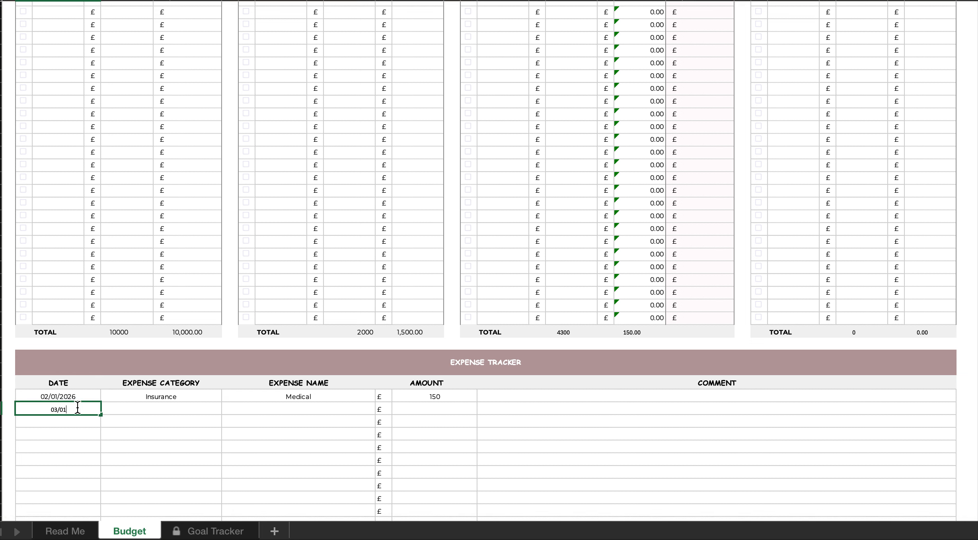
text(03/01/2026)
click(143, 411)
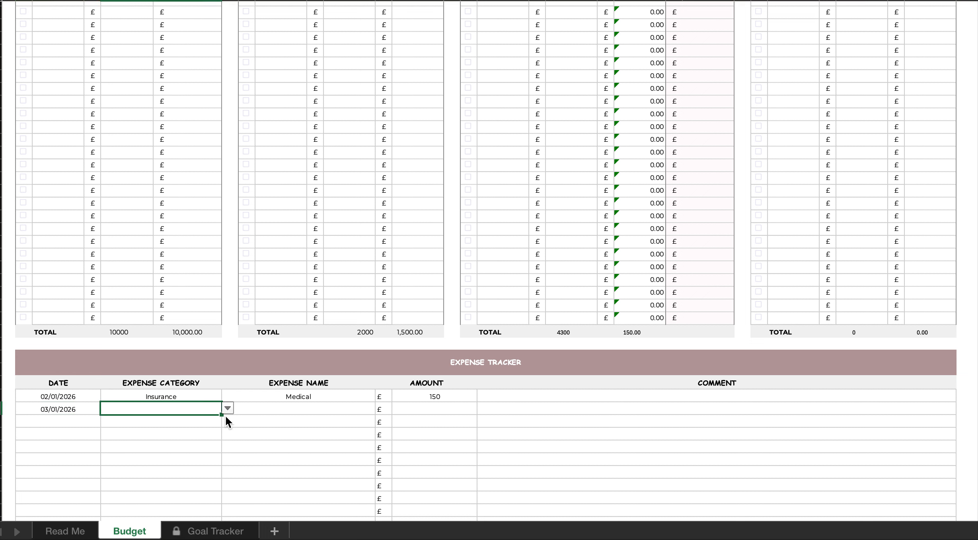
click(228, 408)
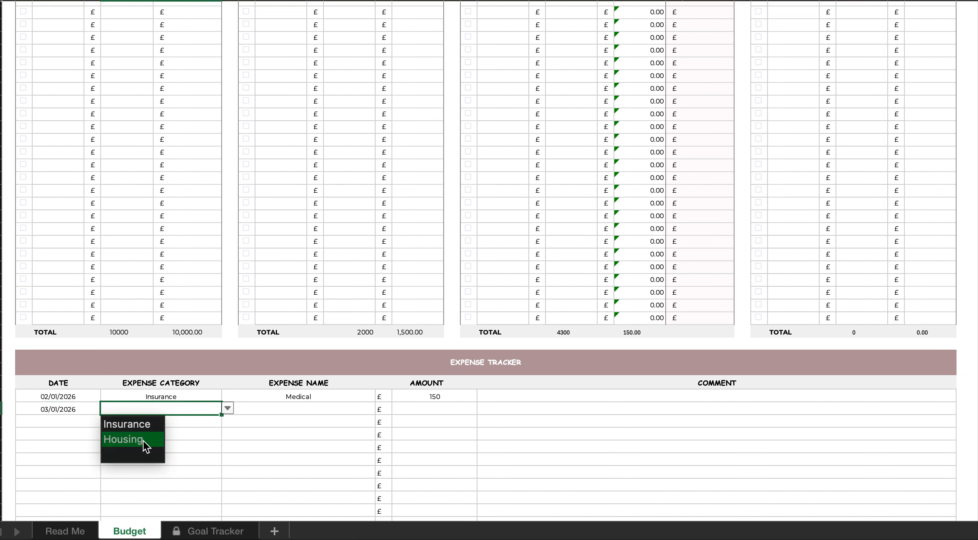
key(Return)
click(311, 407)
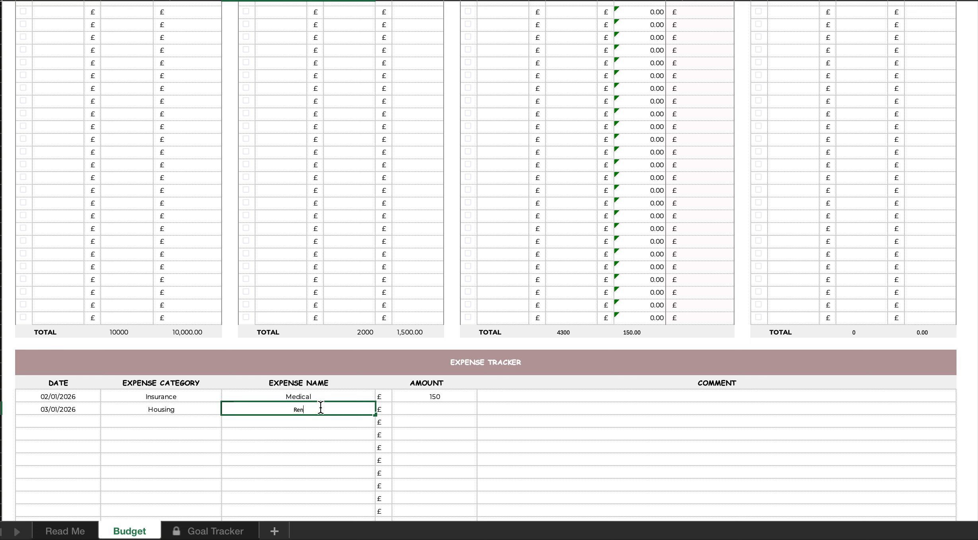
key(Tab)
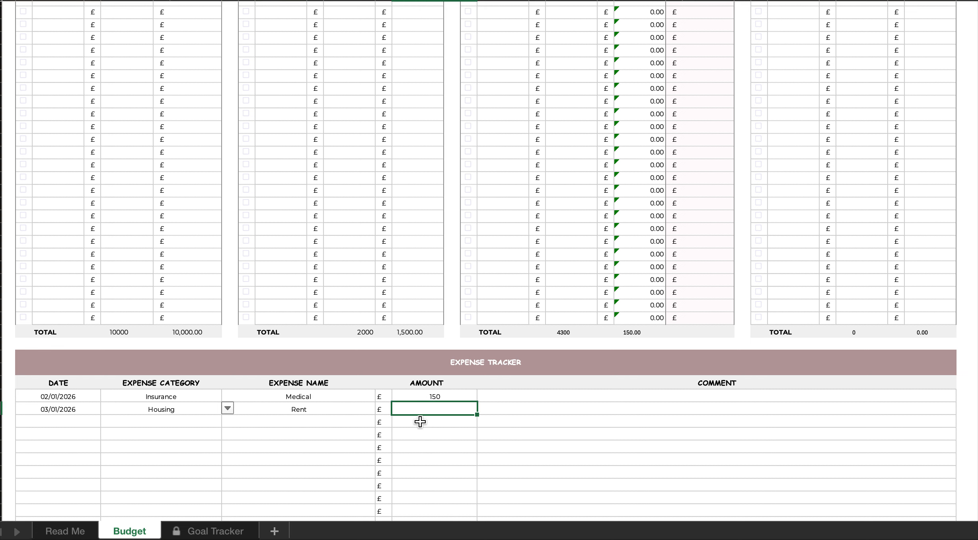
text(1500)
click(458, 434)
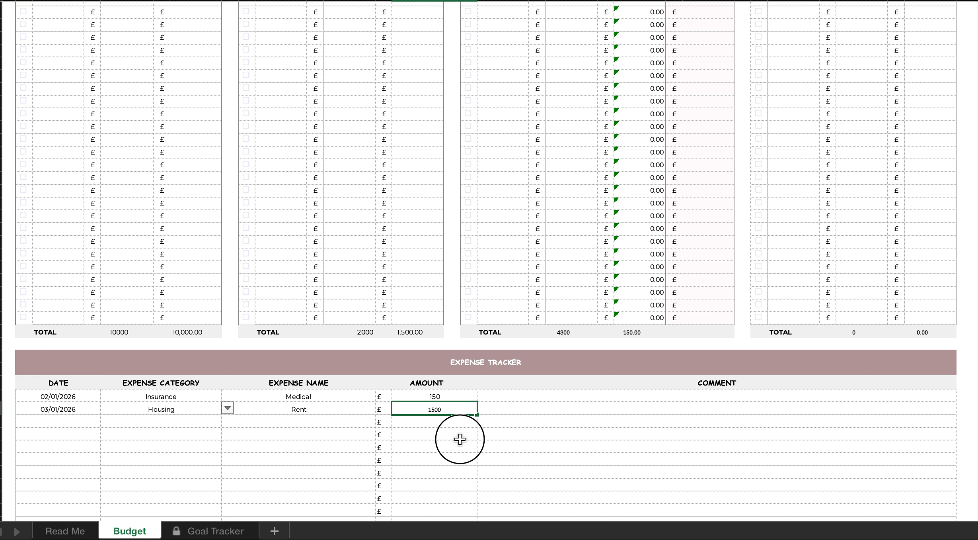
Add Transport as the third expense category with a budget of 100
scroll(582, 301, up, 1)
scroll(583, 301, up, 4)
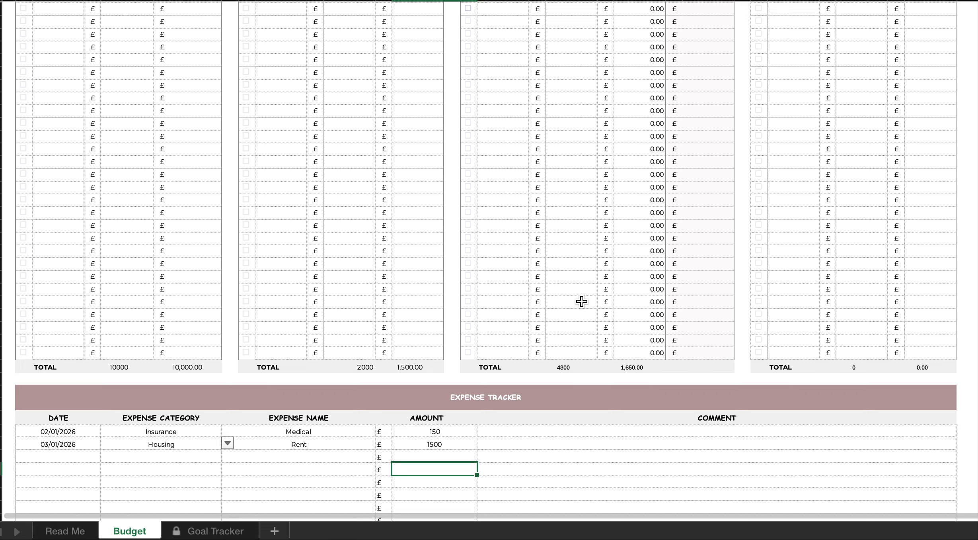
scroll(581, 302, up, 4)
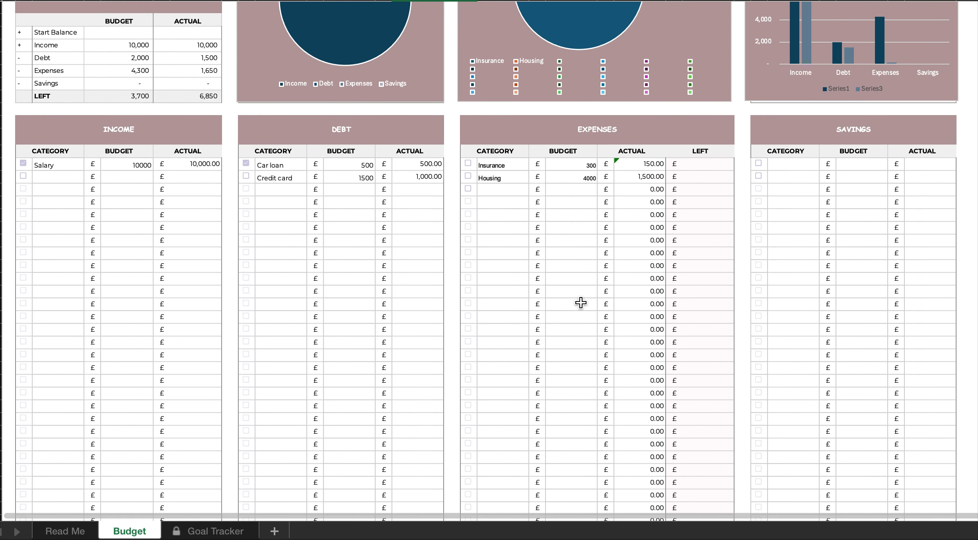
scroll(581, 302, up, 3)
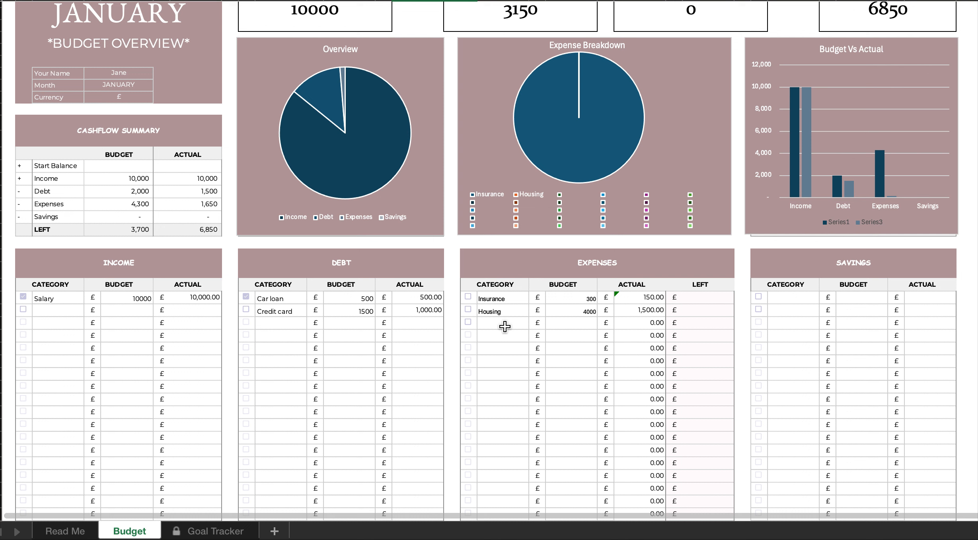
click(504, 324)
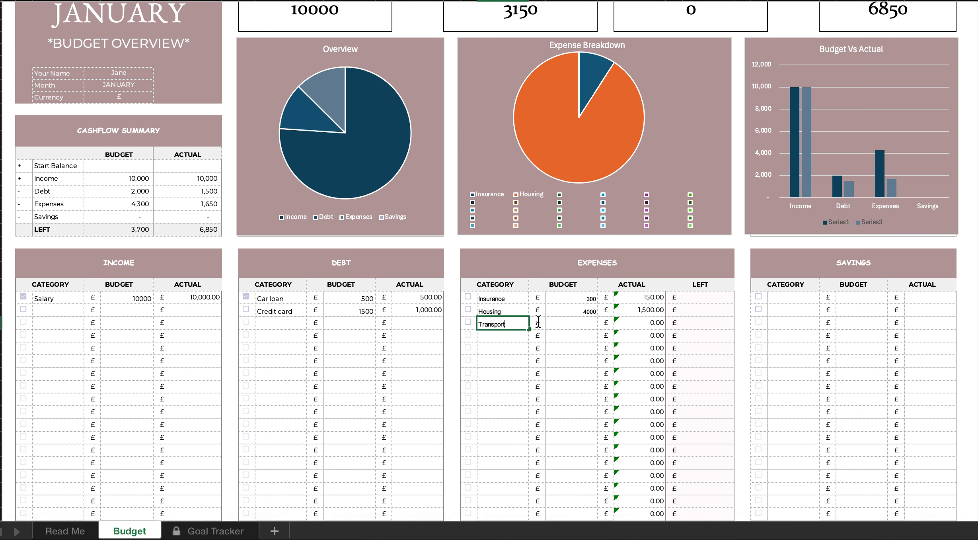
click(579, 322)
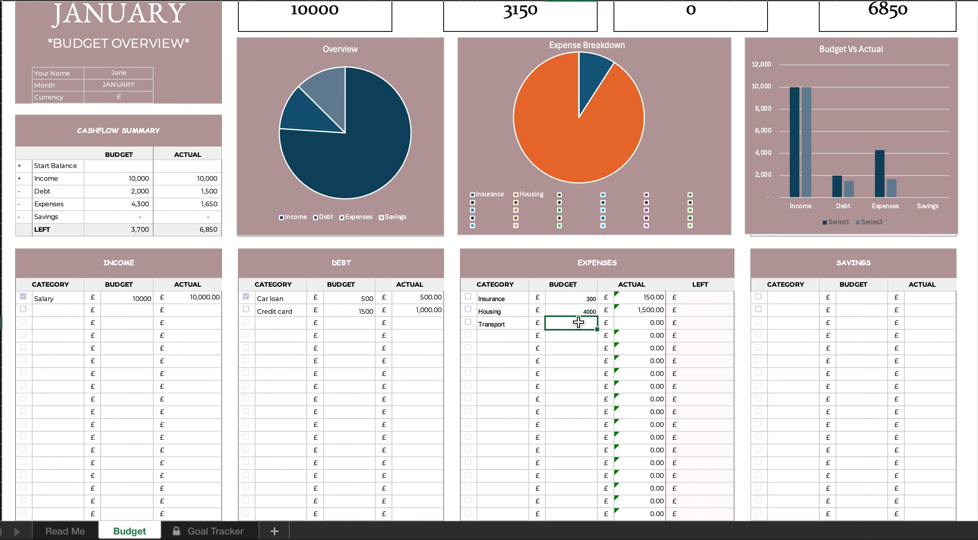
text(100)
click(494, 399)
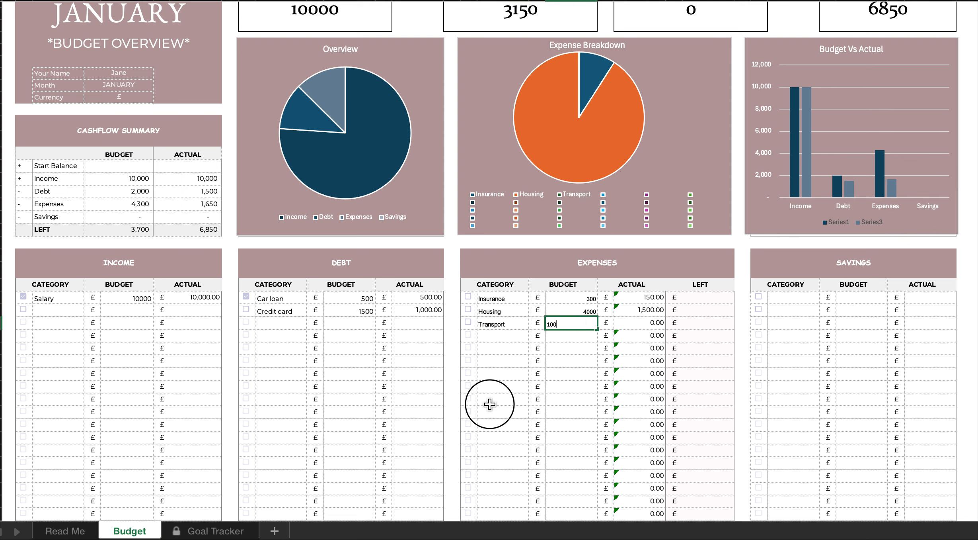
Tick the checkboxes of the Transport, Housing and Insurance rows in the Expenses table
click(469, 320)
click(468, 312)
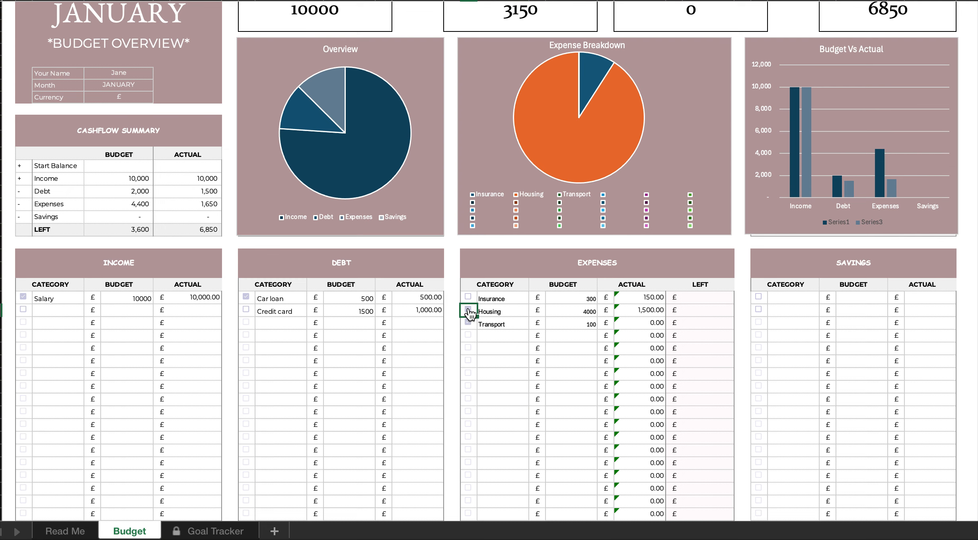
click(470, 304)
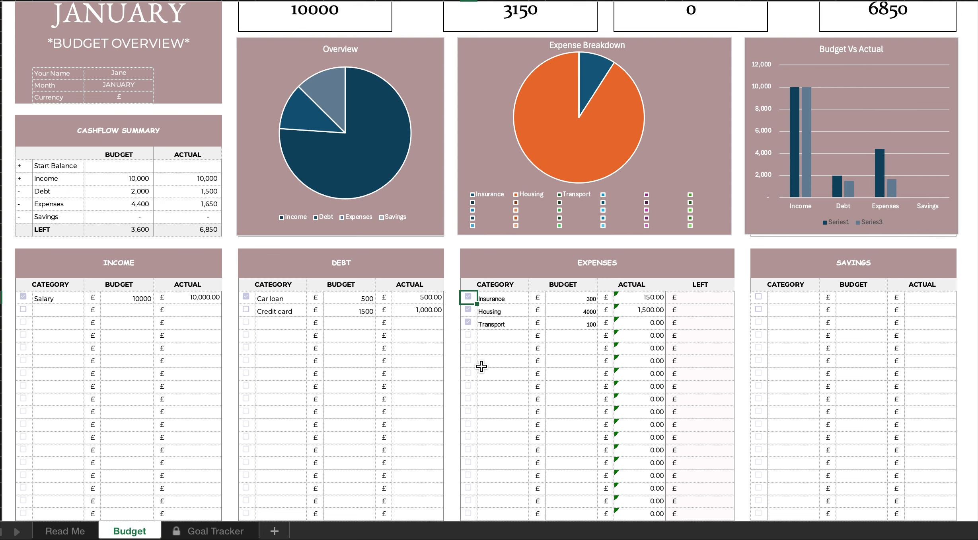
Log an expense in the third Expense Tracker row: date 07/01/2026, category Transport, name Uber, amount 50
scroll(481, 371, down, 4)
scroll(480, 374, down, 5)
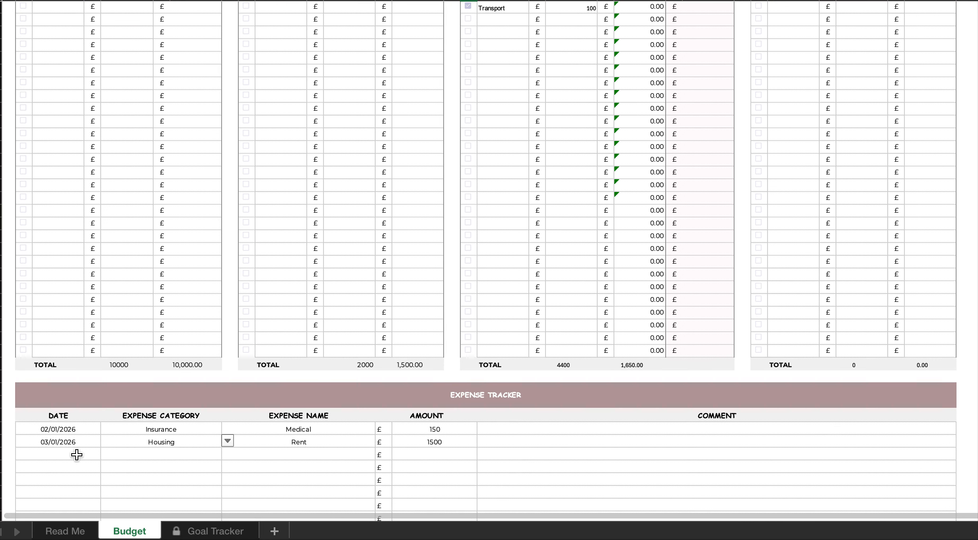
click(77, 454)
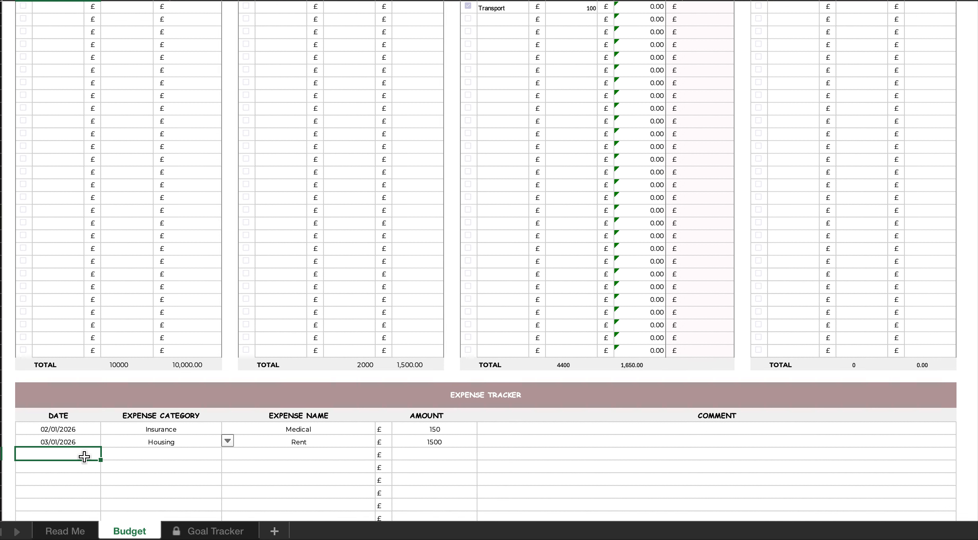
text(07/01/2026)
click(166, 456)
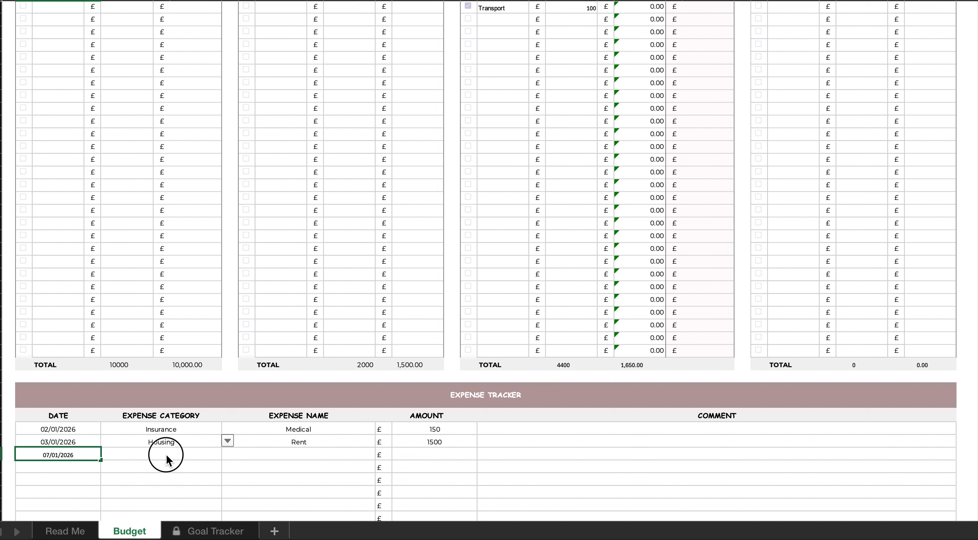
click(228, 454)
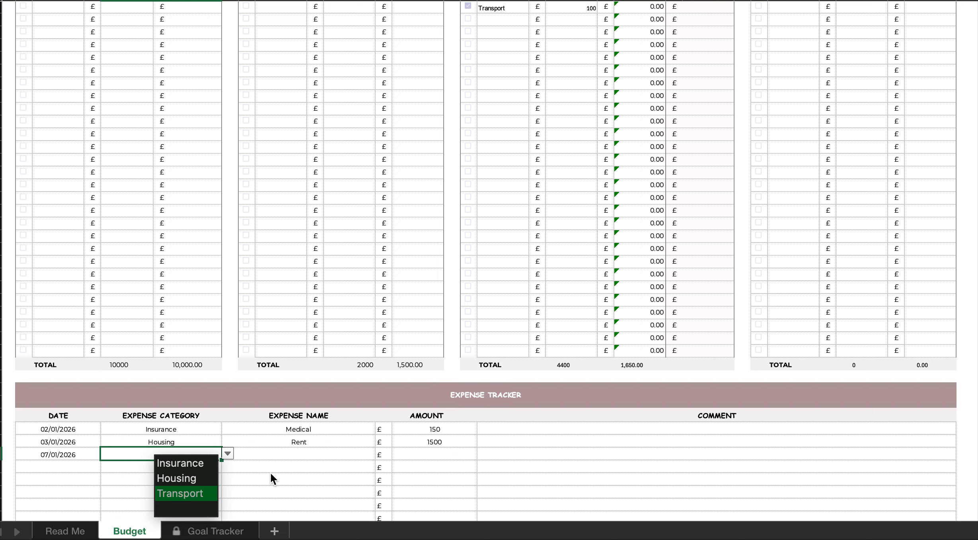
click(284, 453)
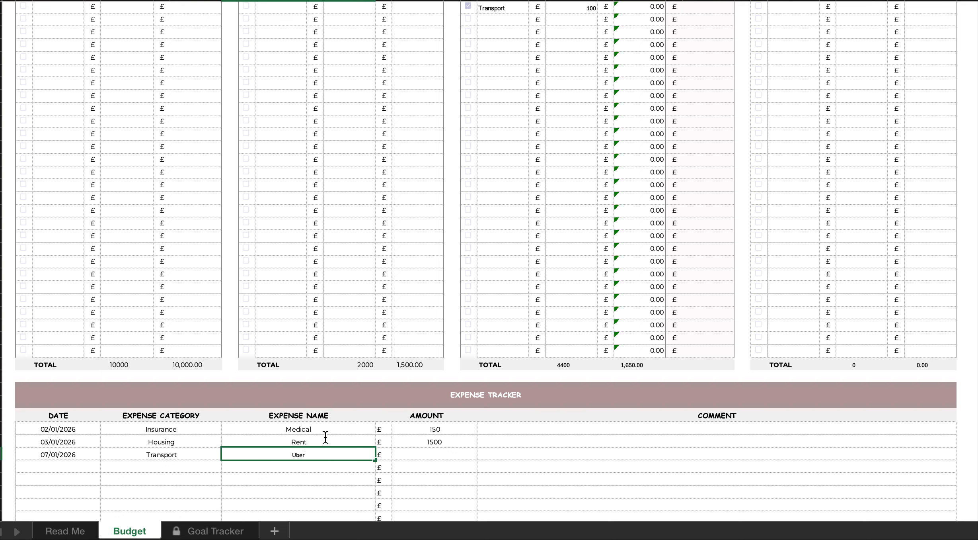
click(435, 456)
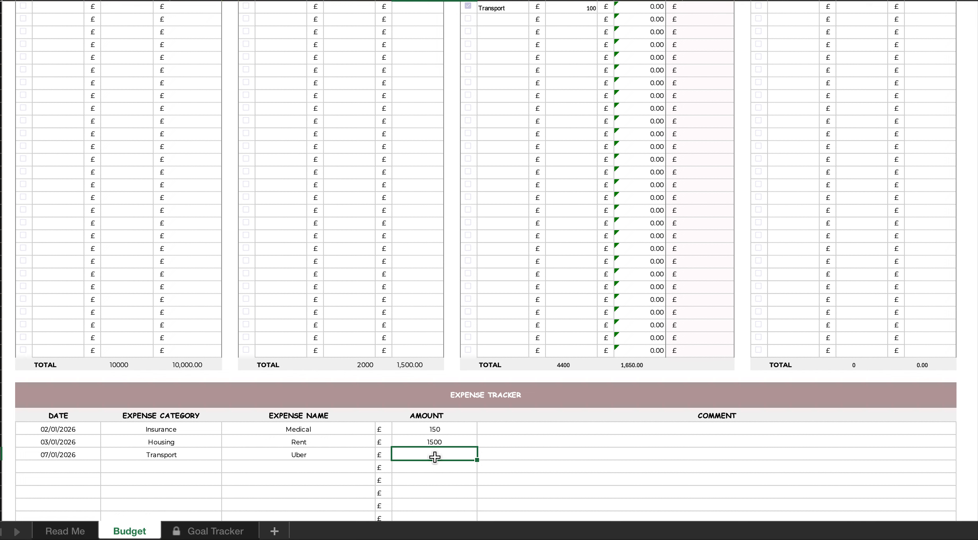
text(50)
click(434, 492)
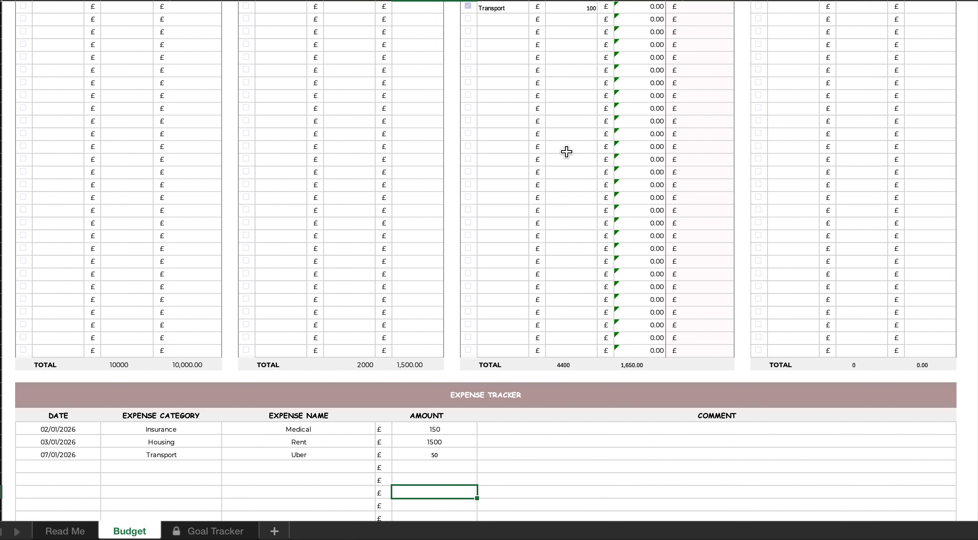
Tick the first Savings row and add a Birthday entry with a budget of 1000 and an actual amount of 1500
scroll(566, 152, up, 5)
scroll(567, 155, up, 5)
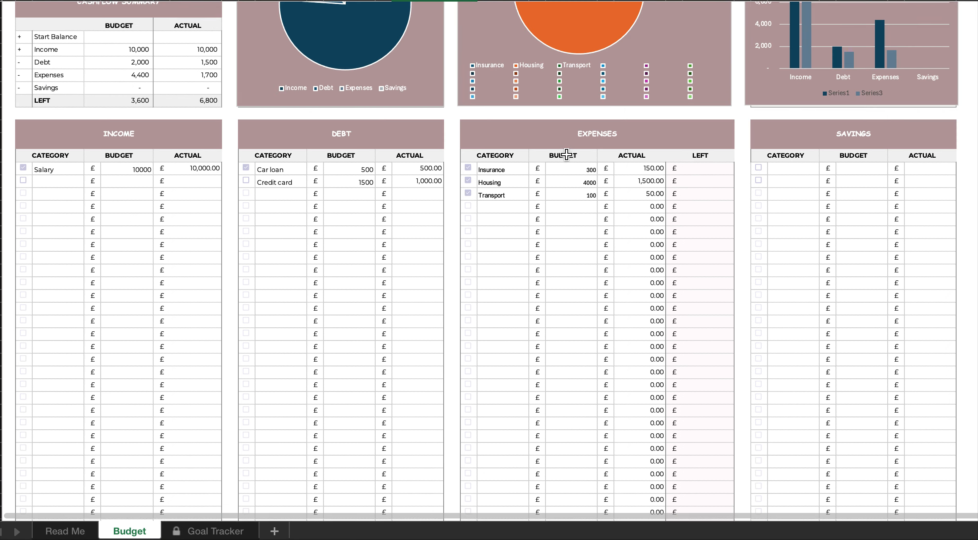
scroll(568, 157, up, 5)
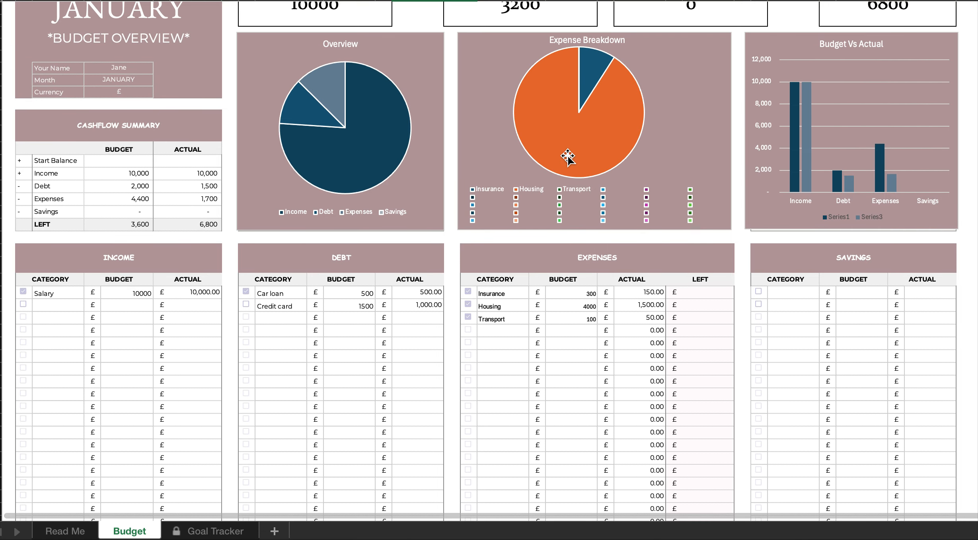
scroll(568, 157, down, 1)
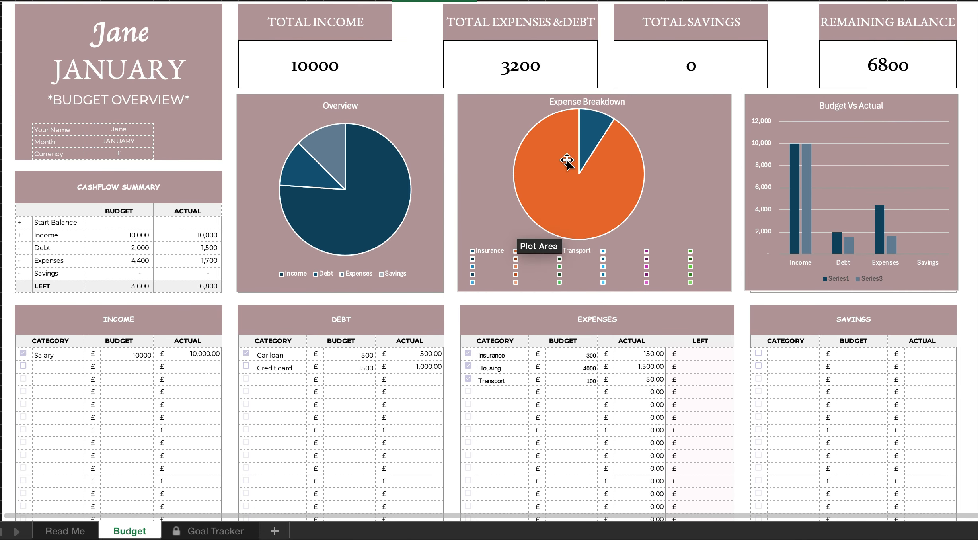
scroll(568, 157, up, 1)
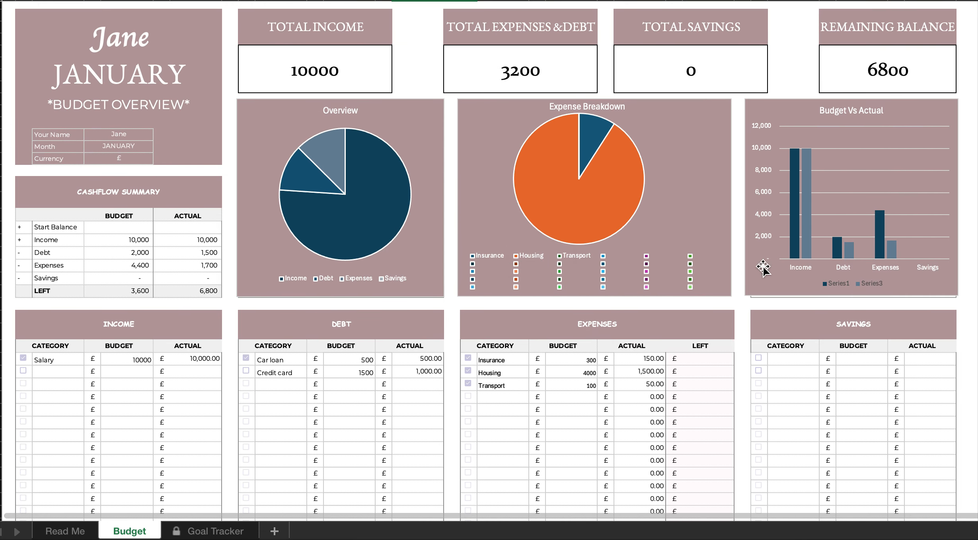
click(780, 358)
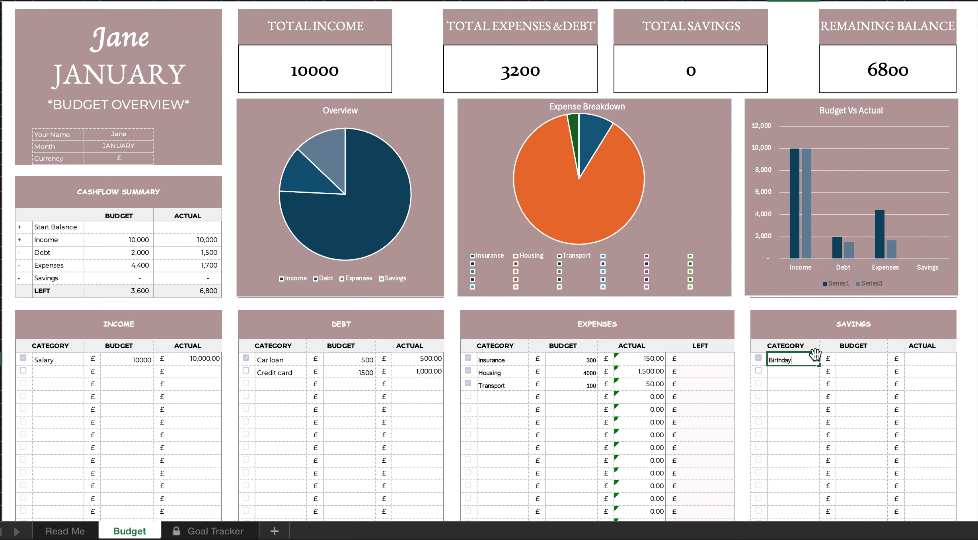
click(862, 360)
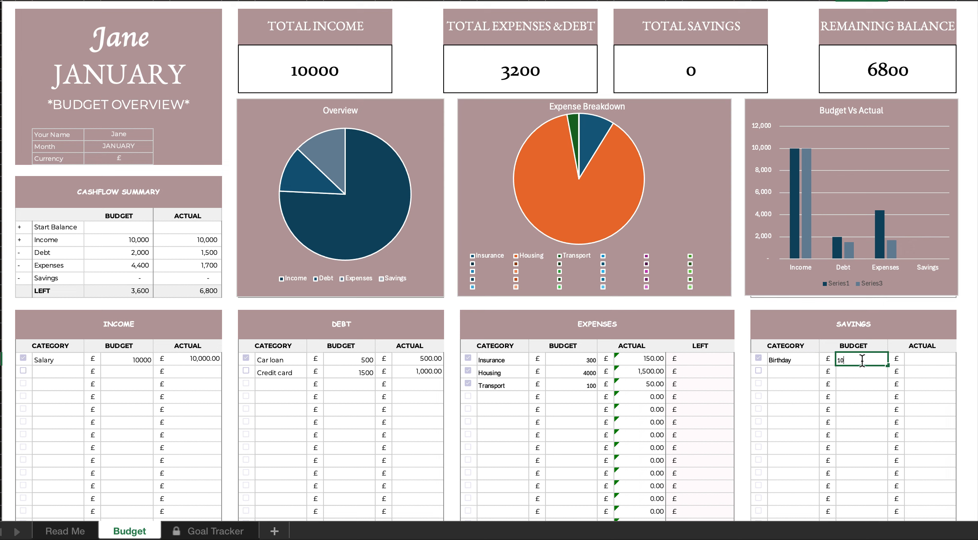
click(931, 358)
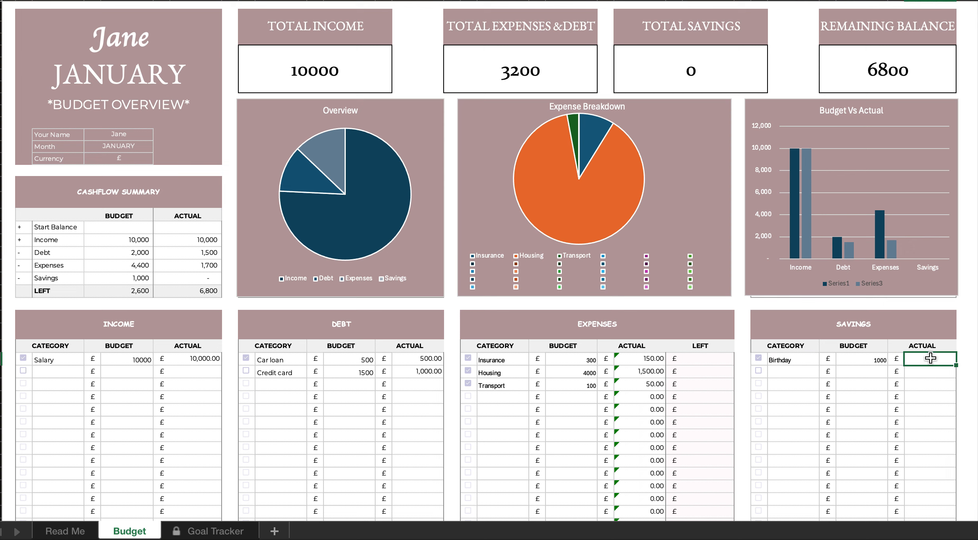
text(1500)
Tick the second Savings row and add a Retirement entry with a budget of 1500 and an actual amount of 1500
click(786, 371)
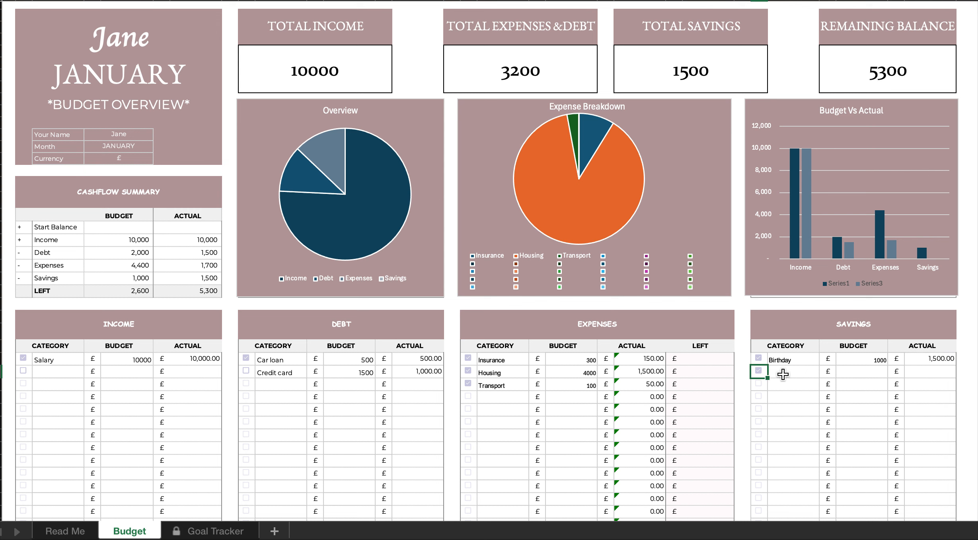
click(758, 370)
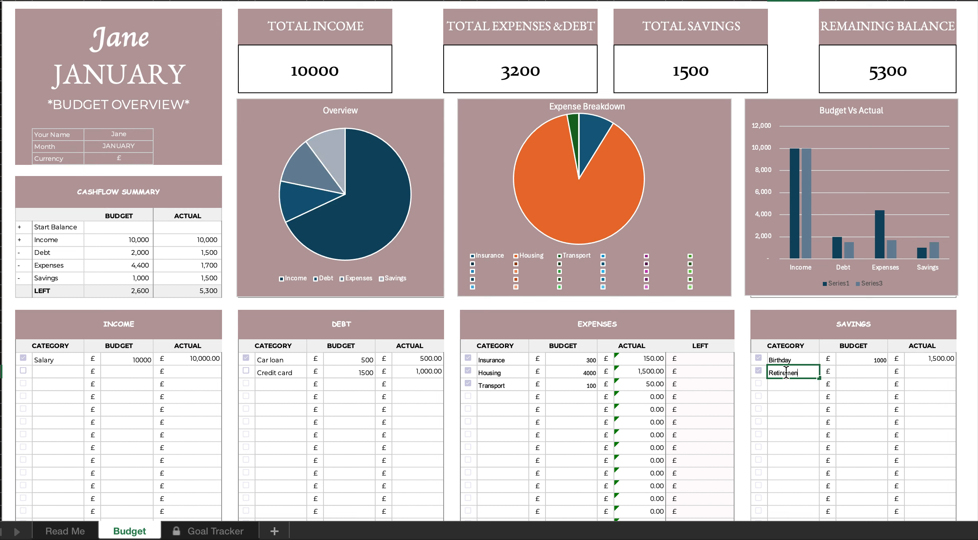
text(Retirement)
click(841, 371)
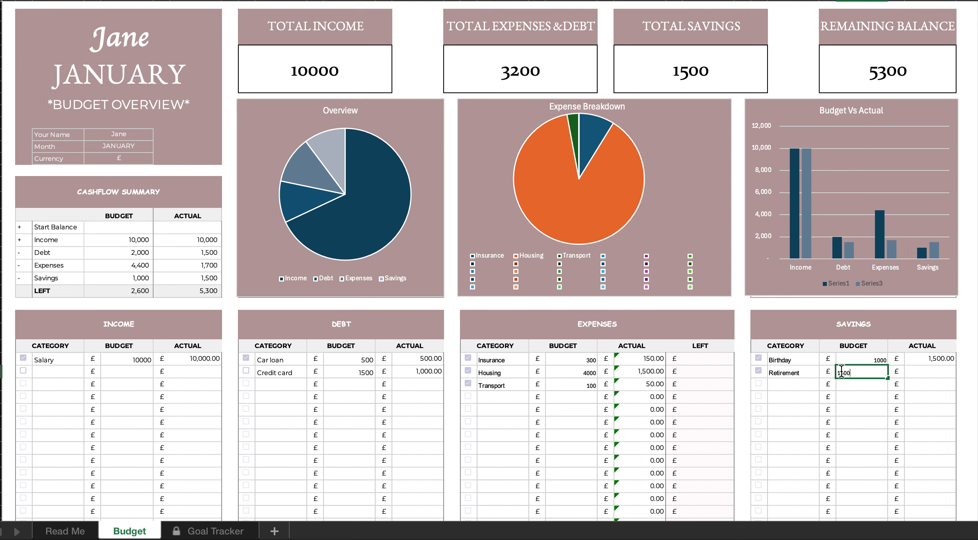
click(904, 365)
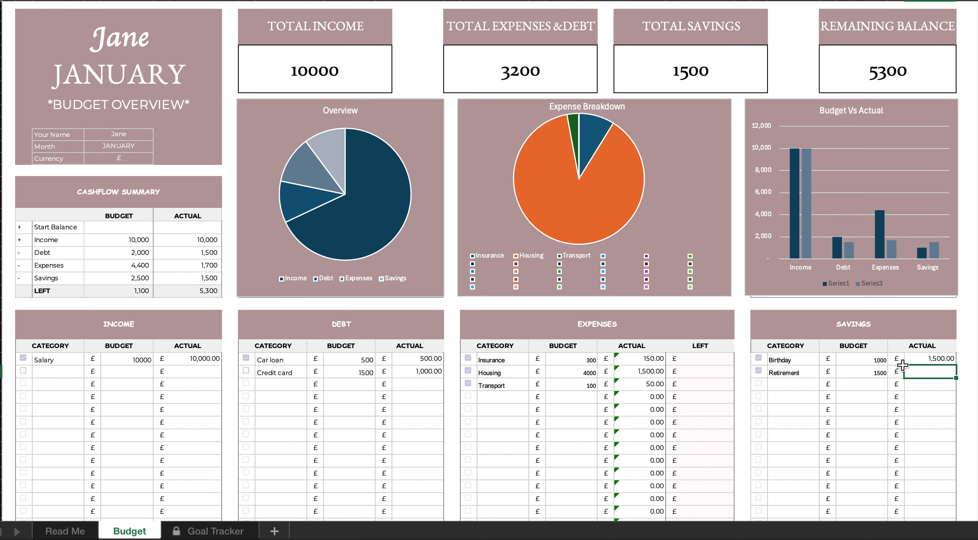
text(1500)
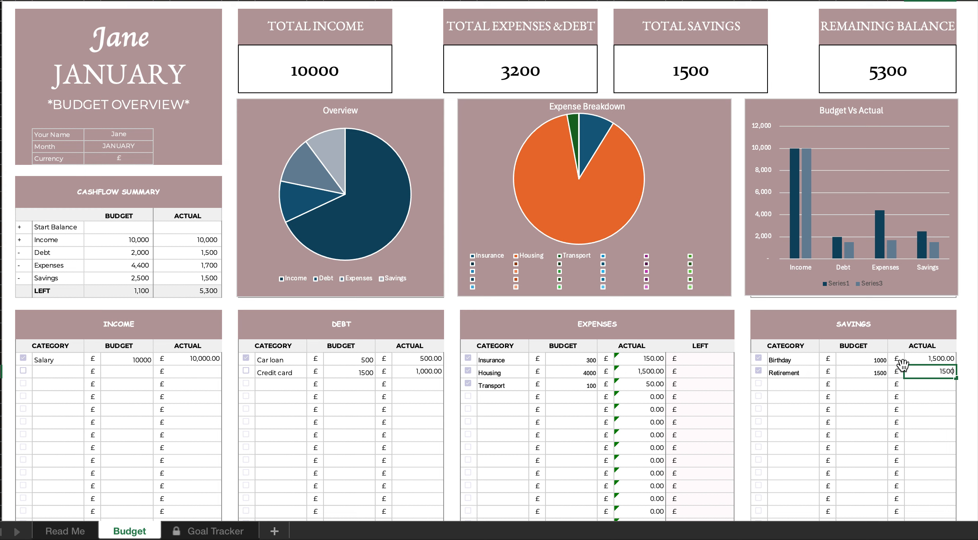
click(905, 409)
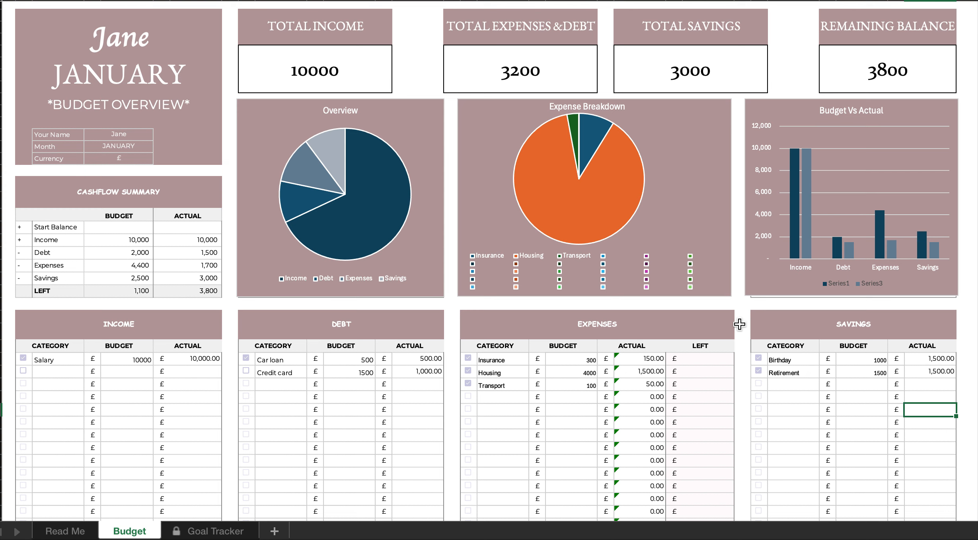
Review the updated overview charts and the totals of the income, debt, expenses and savings tables on the Budget sheet
scroll(739, 324, up, 1)
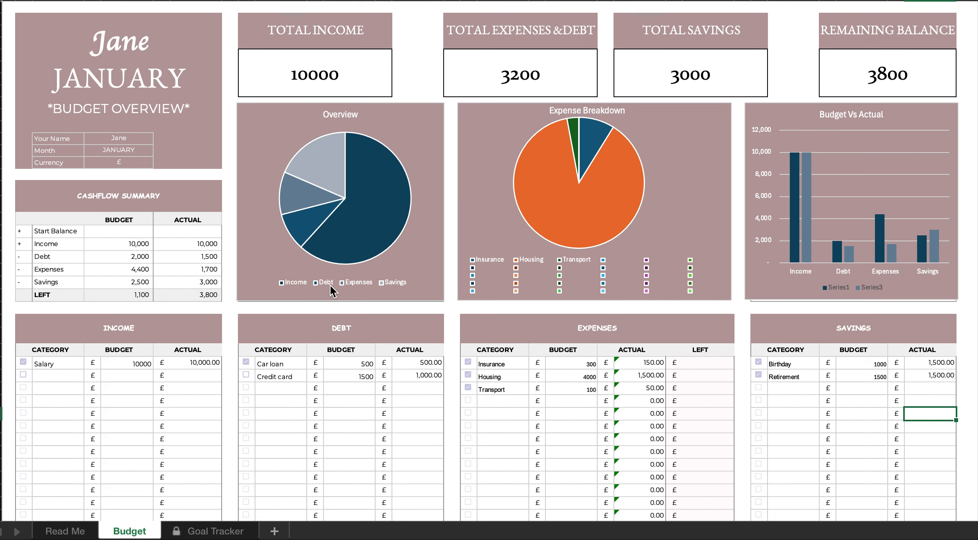
scroll(321, 317, down, 5)
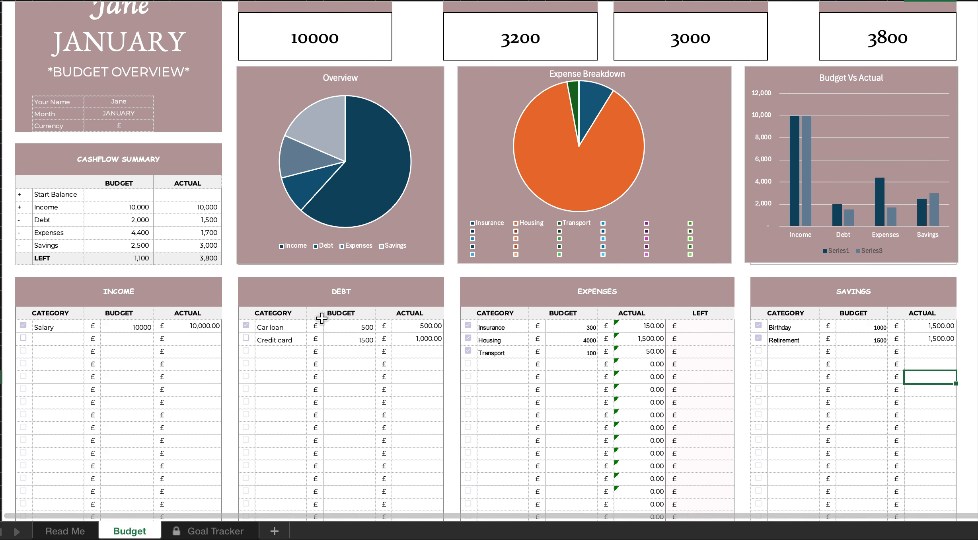
scroll(322, 317, down, 3)
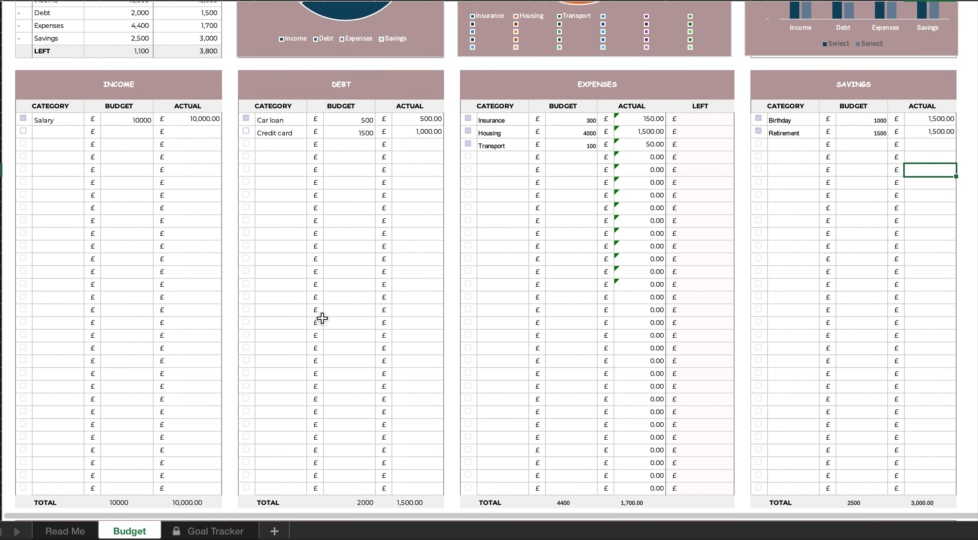
scroll(322, 318, up, 7)
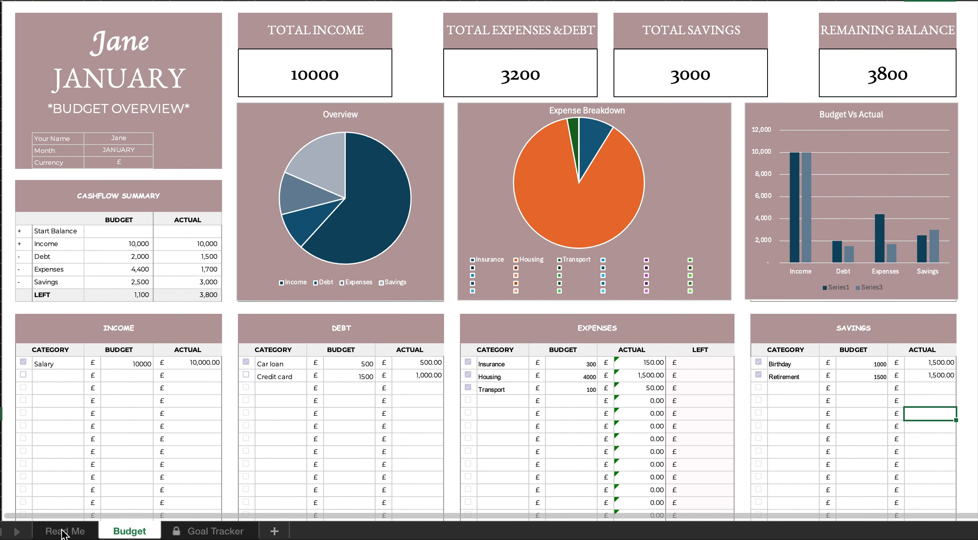
Look through the budget template instructions on the Read Me sheet and return to the Budget sheet
click(65, 532)
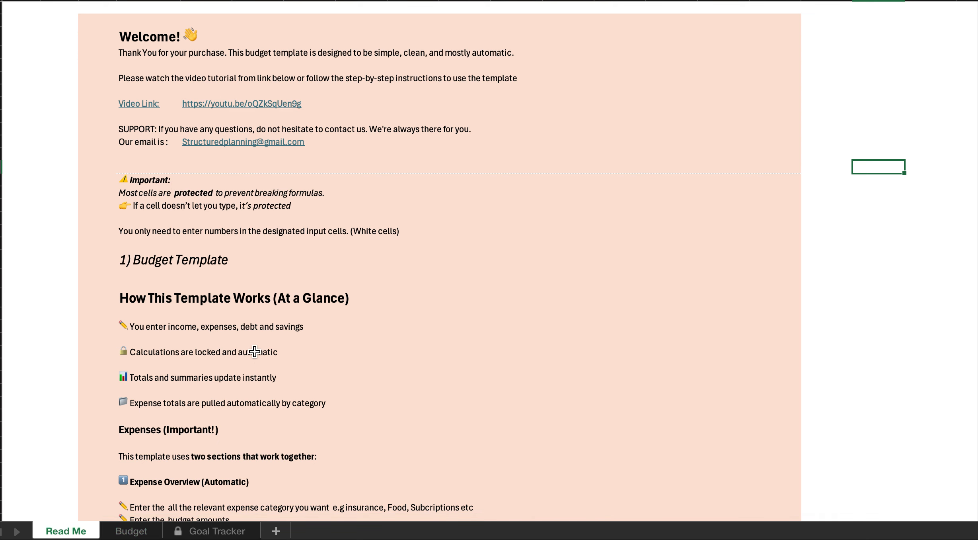
scroll(255, 351, down, 1)
scroll(255, 351, down, 5)
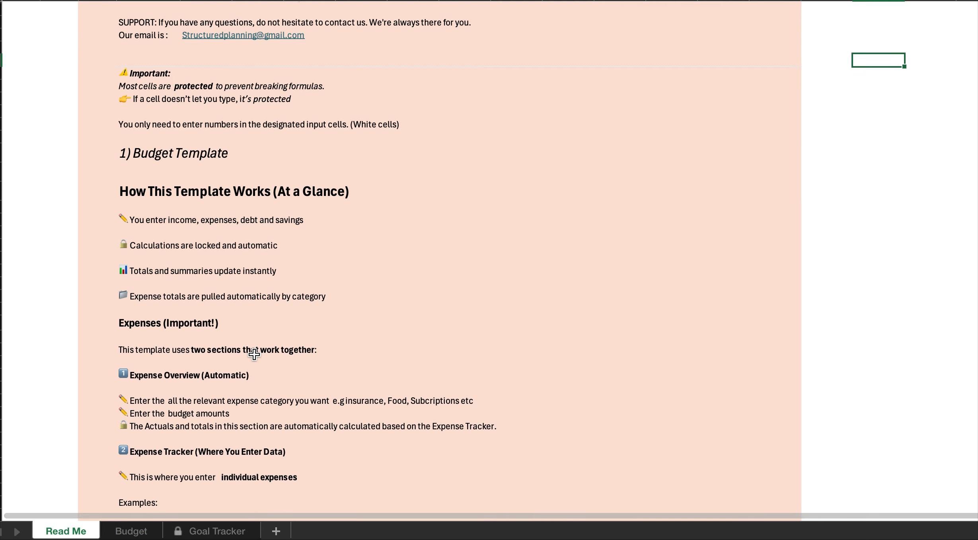
scroll(255, 354, down, 2)
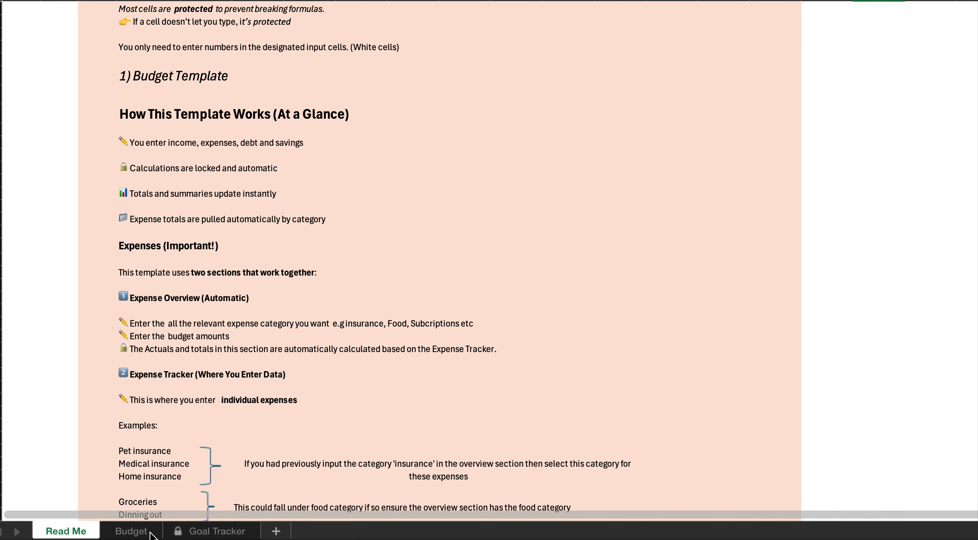
click(131, 531)
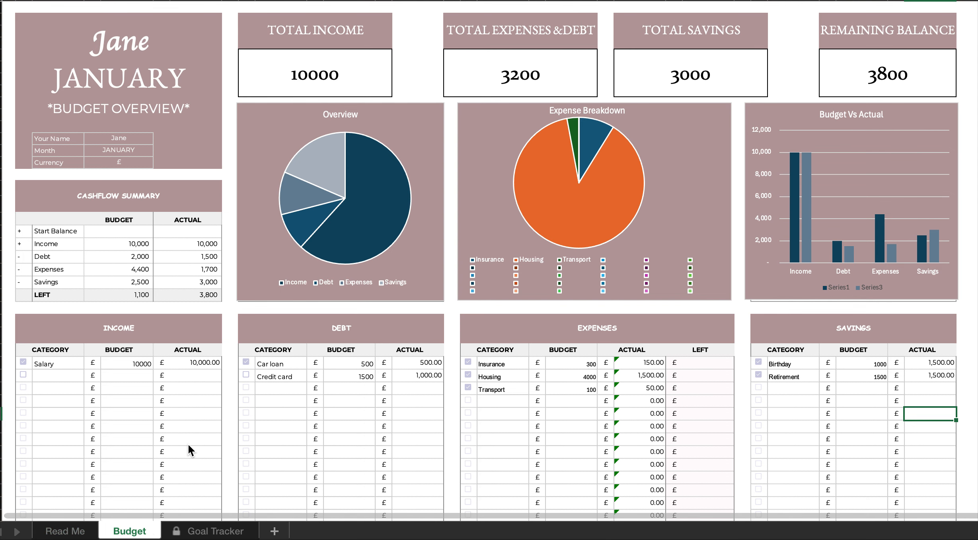